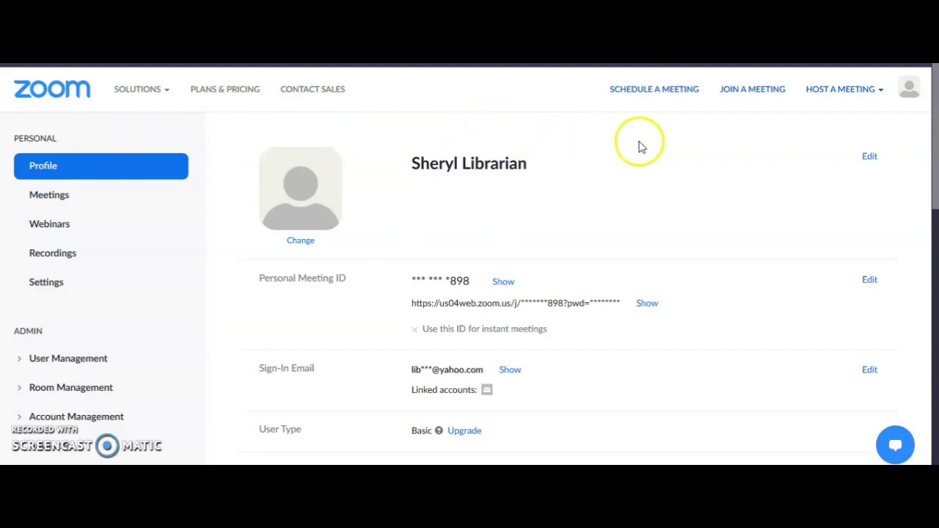
Start scheduling a new meeting with the topic "Demo" and leave the optional description empty.
click(689, 92)
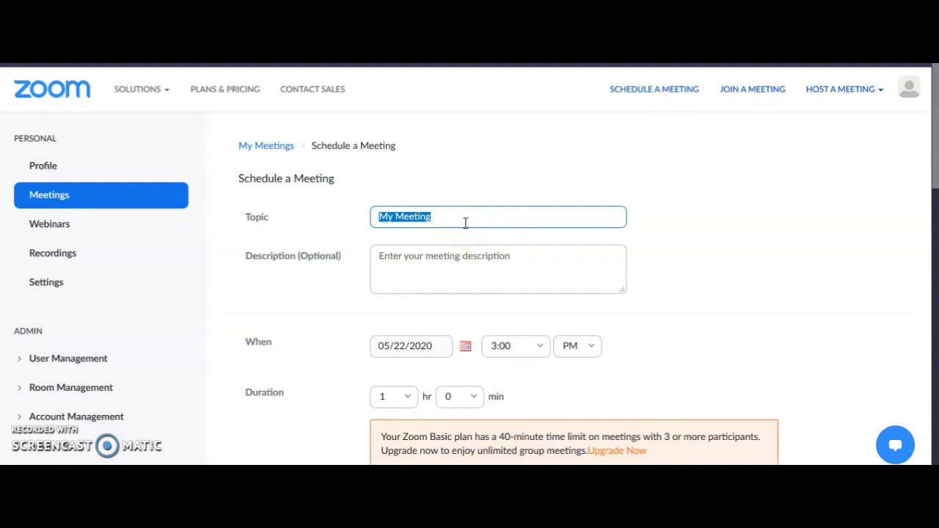
key(BackSpace)
text(Demo)
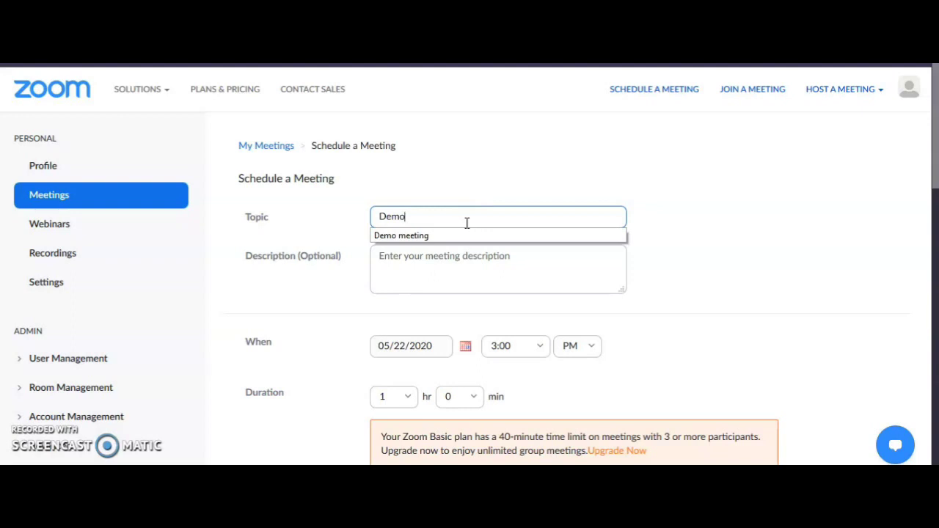
click(494, 265)
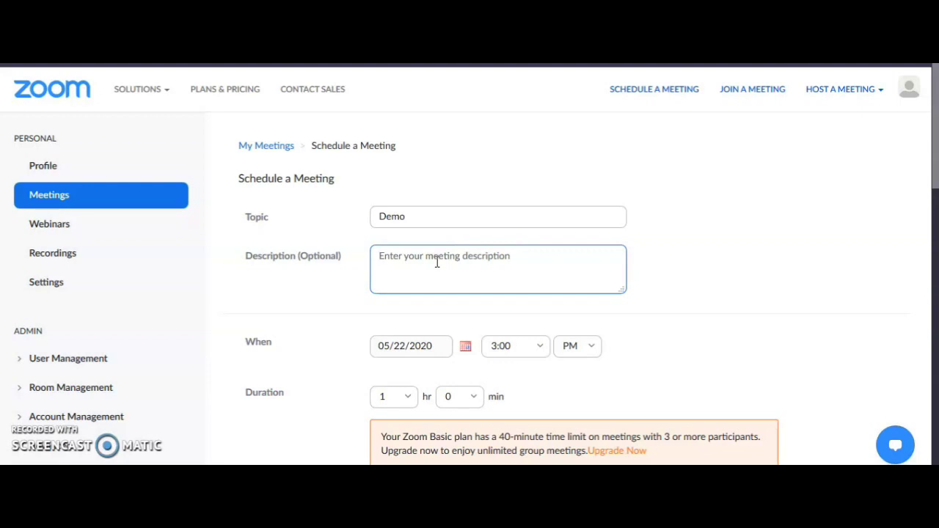
click(458, 283)
Set the meeting's start to 05/22/2020 at 3:00 PM.
scroll(457, 283, down, 2)
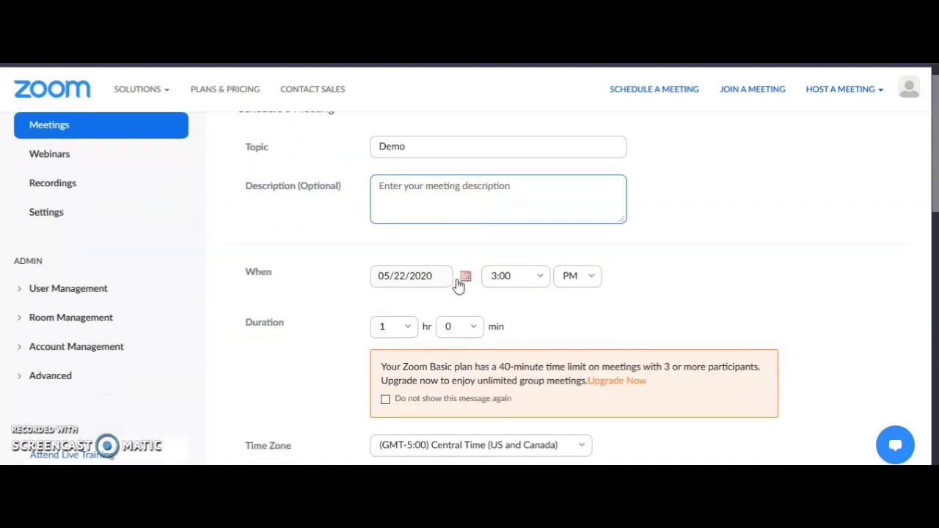
scroll(750, 186, down, 3)
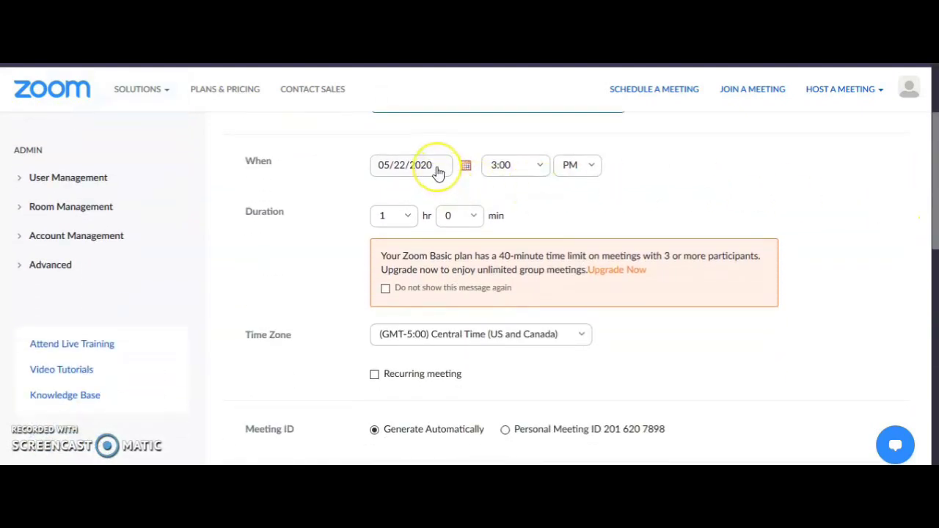
click(466, 166)
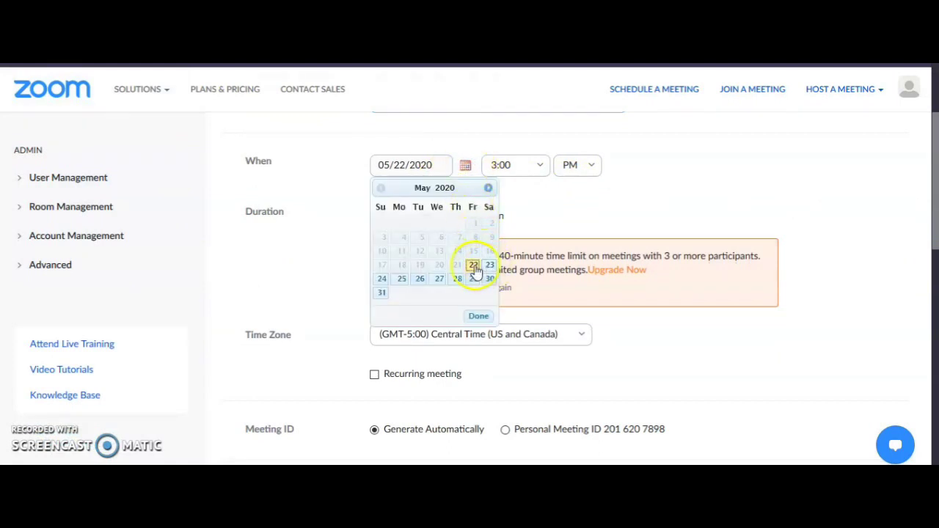
click(465, 166)
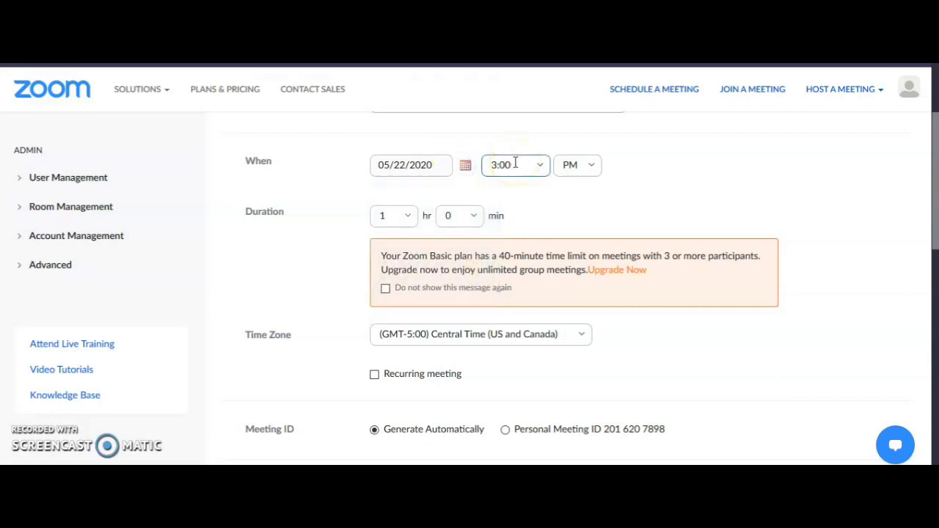
click(515, 165)
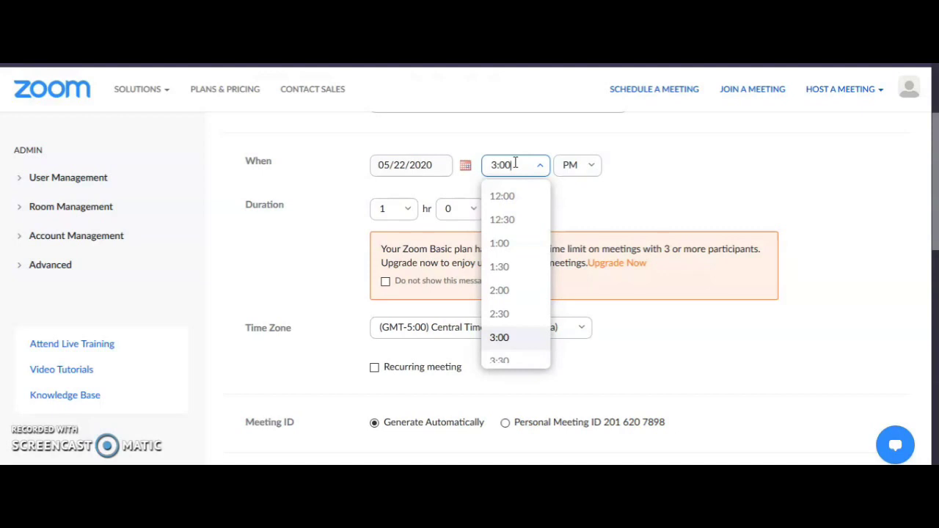
click(503, 336)
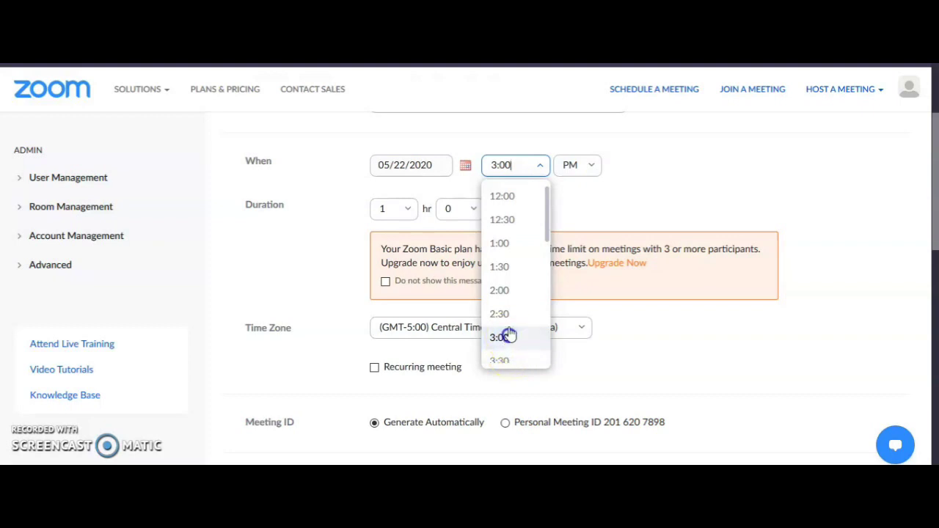
click(591, 170)
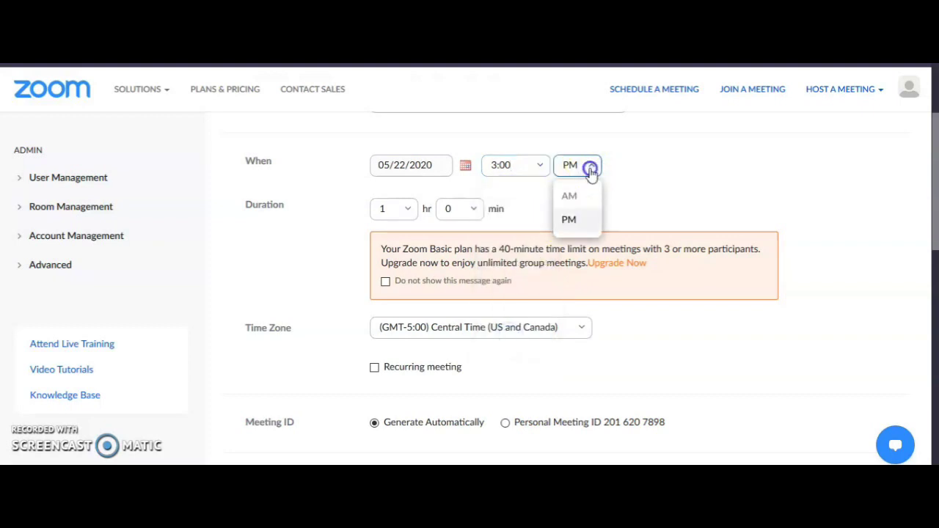
click(591, 170)
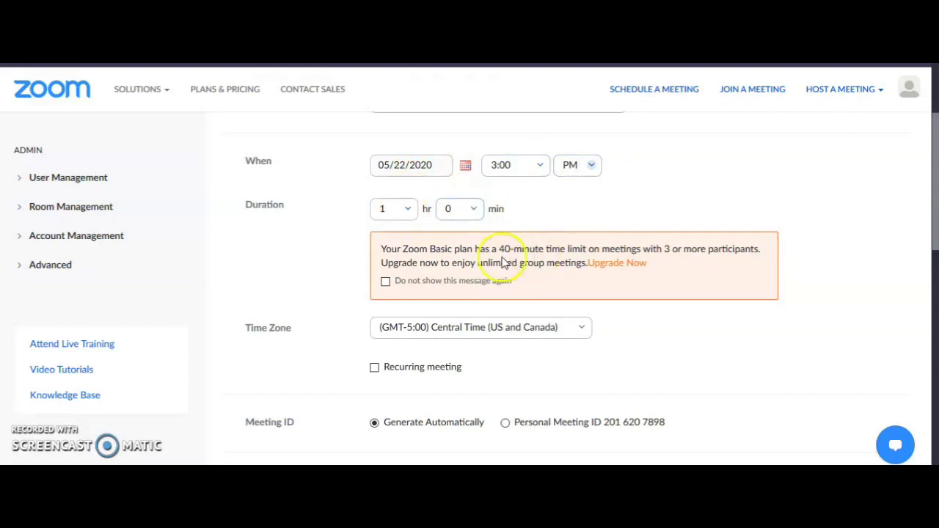
Examine the notice about the Basic plan's meeting time limit below the duration setting.
drag(498, 248, 645, 245)
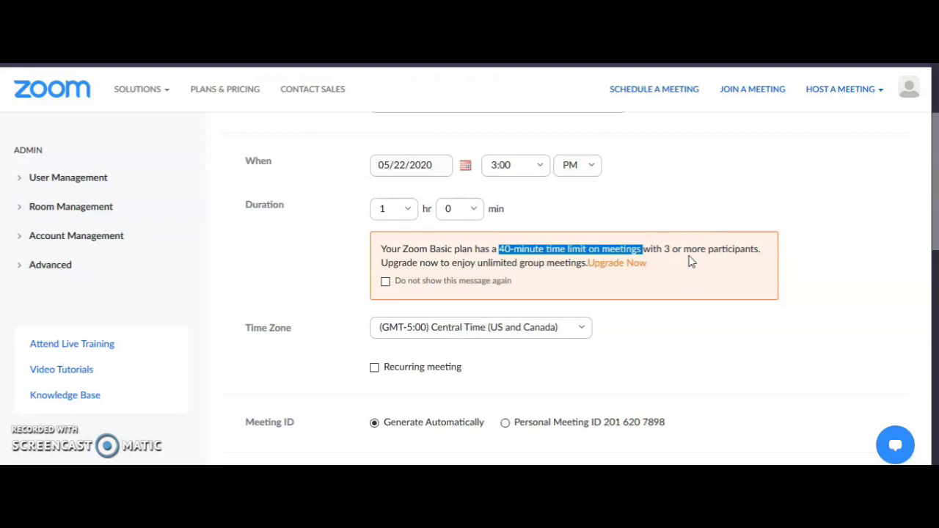
click(681, 219)
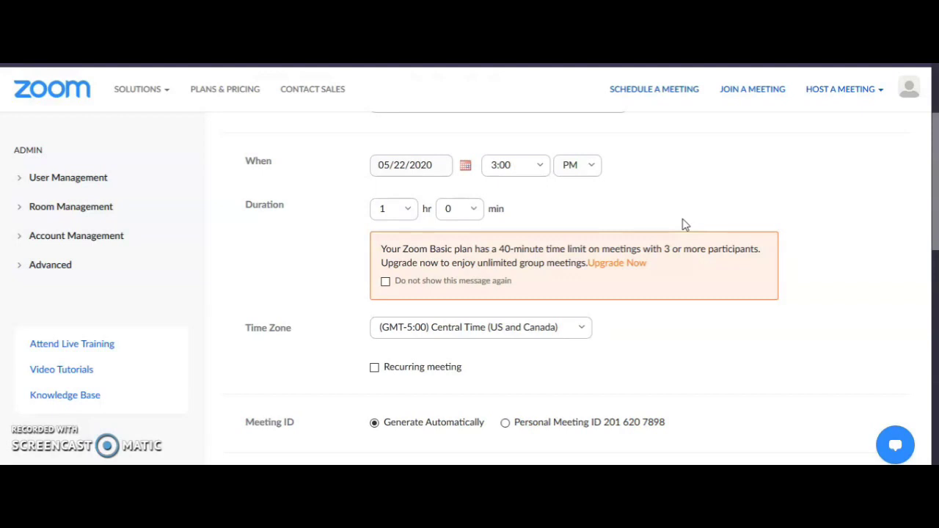
click(677, 219)
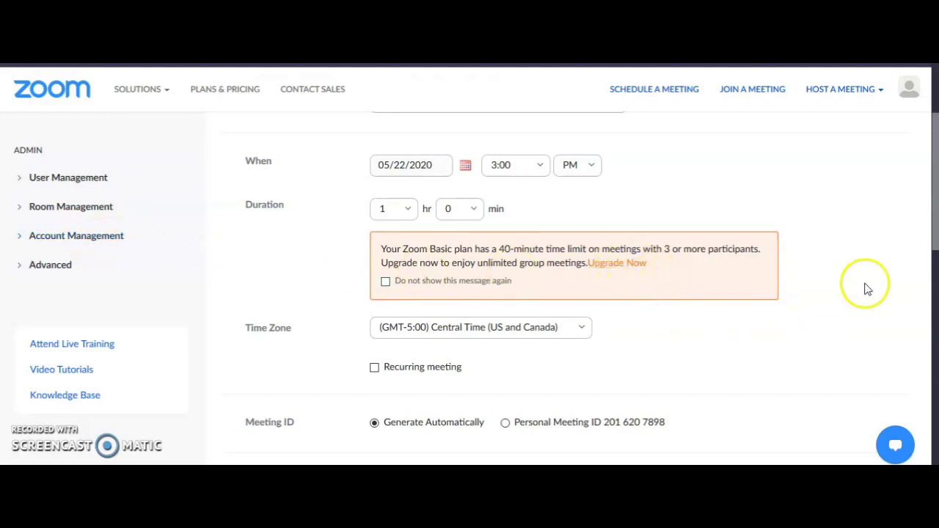
Try the recurring meeting option, look through its recurrence and repeat interval choices, and turn it off again.
scroll(935, 234, down, 1)
scroll(935, 235, down, 5)
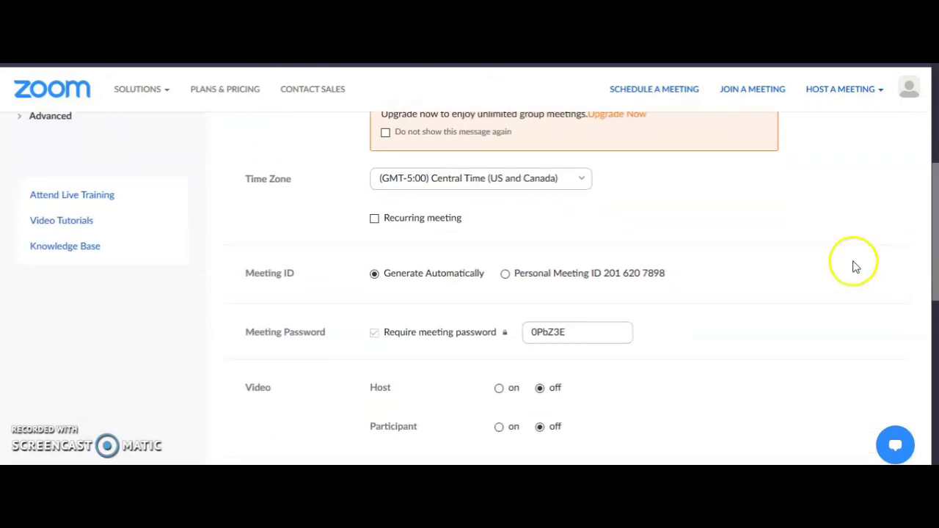
click(374, 220)
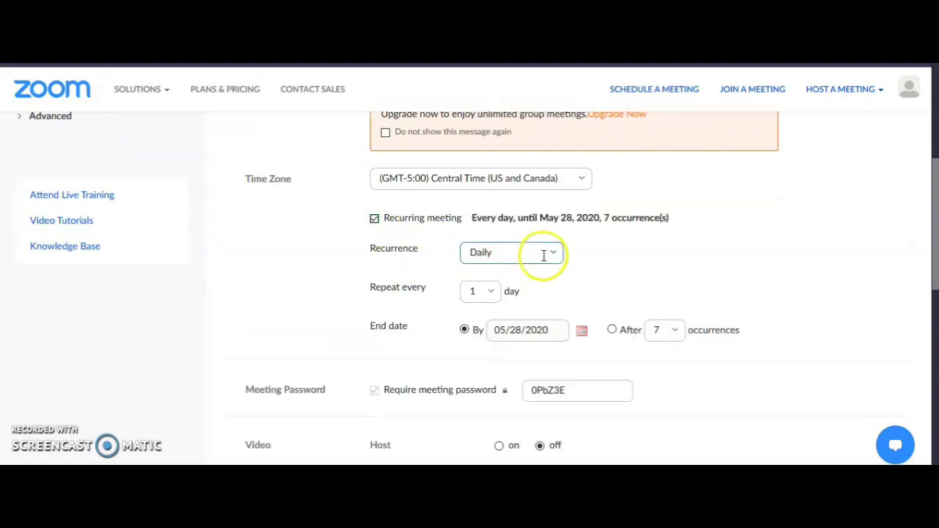
click(553, 256)
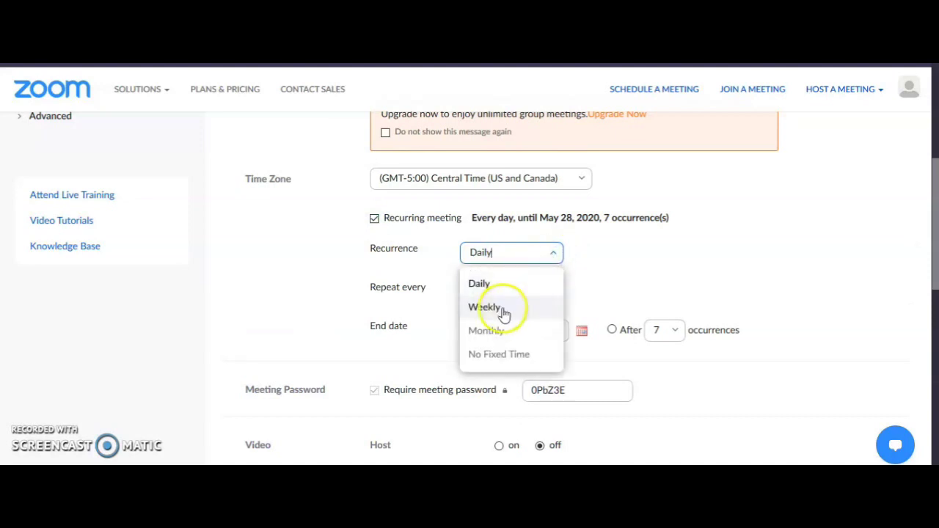
click(556, 249)
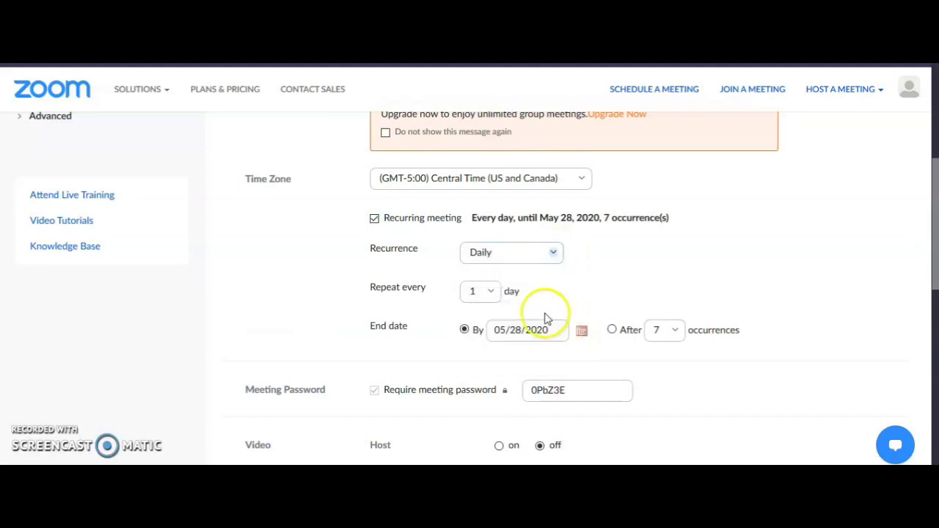
click(492, 292)
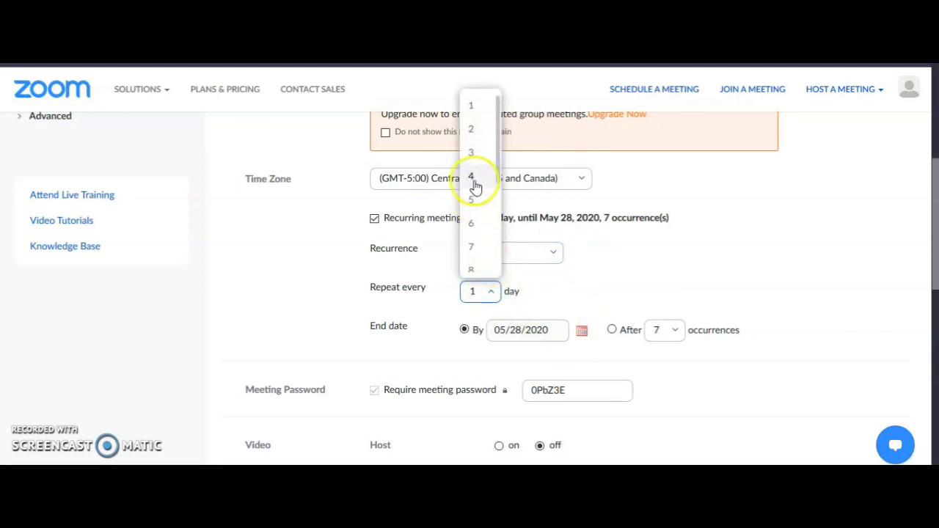
click(491, 292)
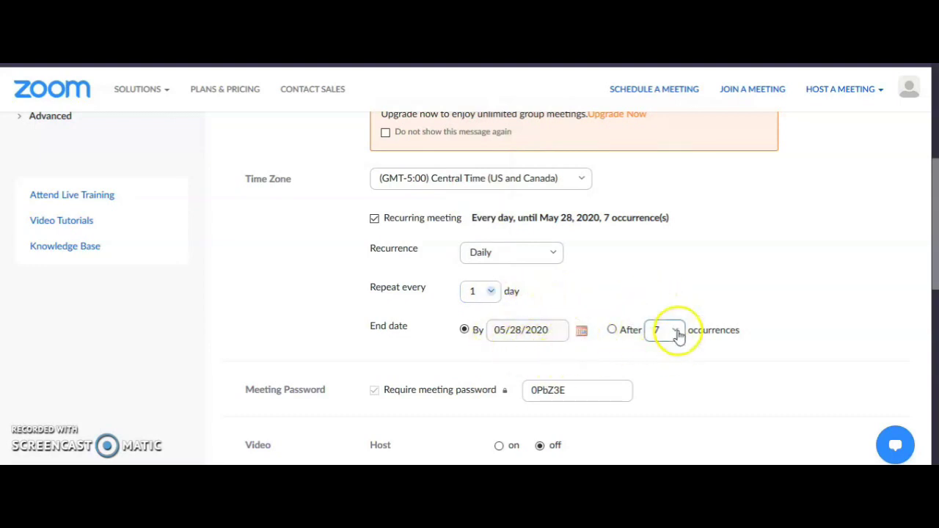
click(374, 219)
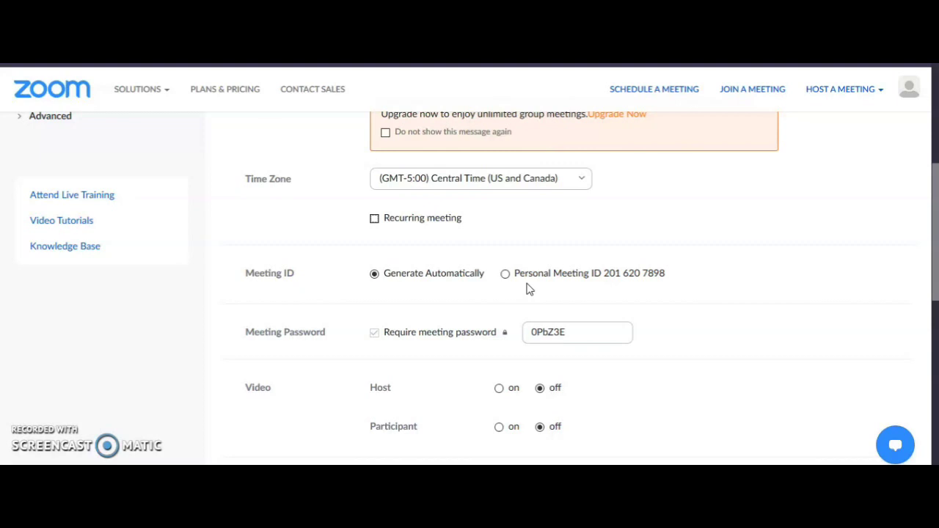
Try the Personal Meeting ID option and return the meeting ID to Generate Automatically.
click(505, 272)
click(374, 274)
click(374, 274)
Turn video on for both the host and the participants.
scroll(398, 319, down, 1)
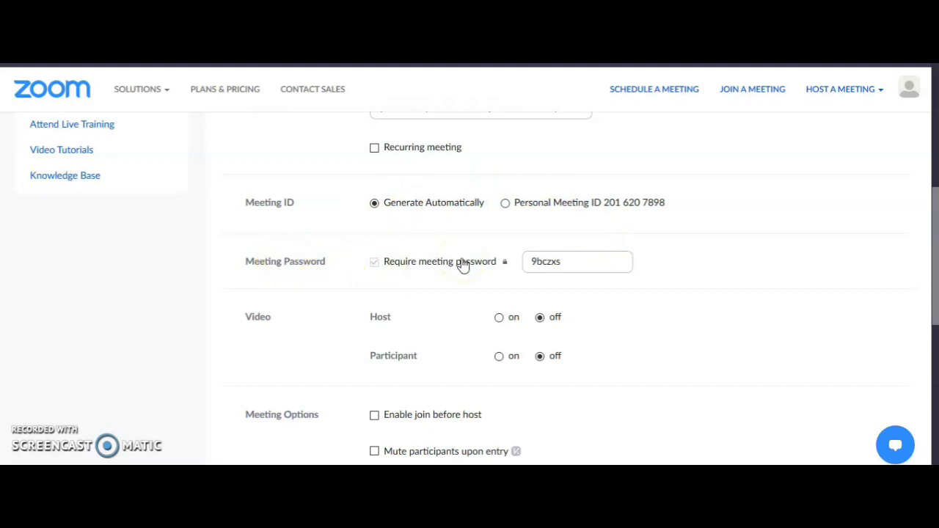
click(430, 265)
click(557, 260)
click(499, 318)
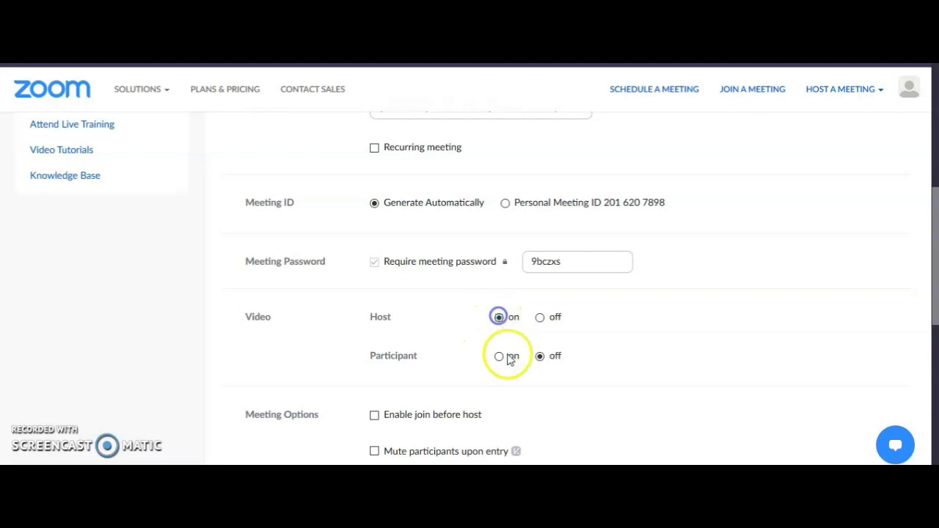
click(498, 358)
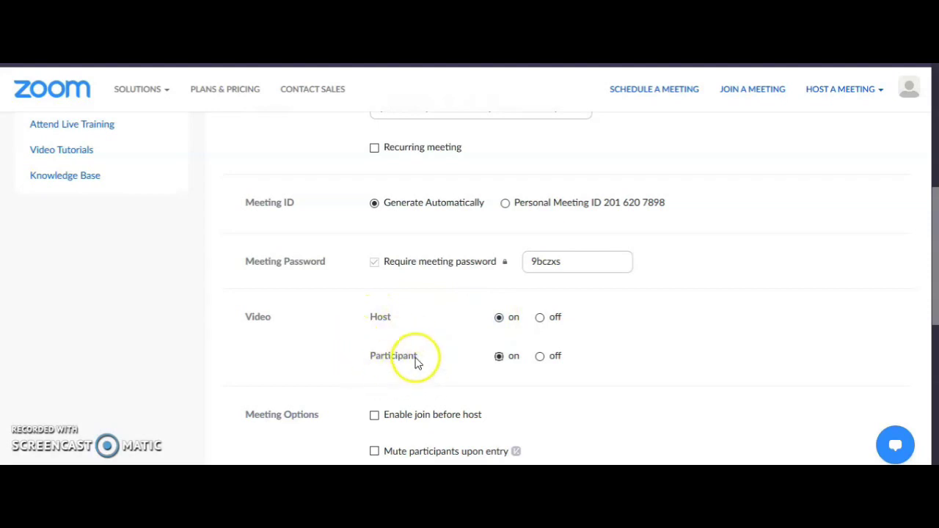
mouse_move(415, 362)
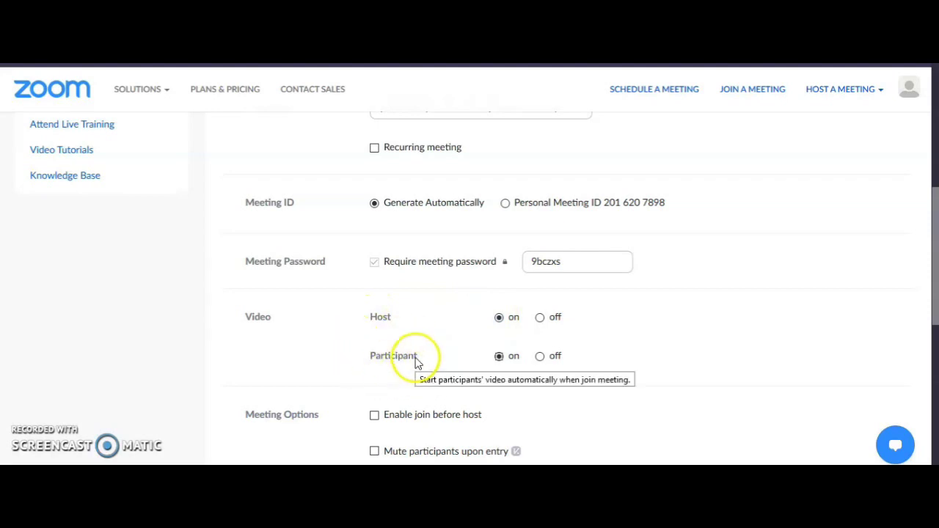
click(500, 357)
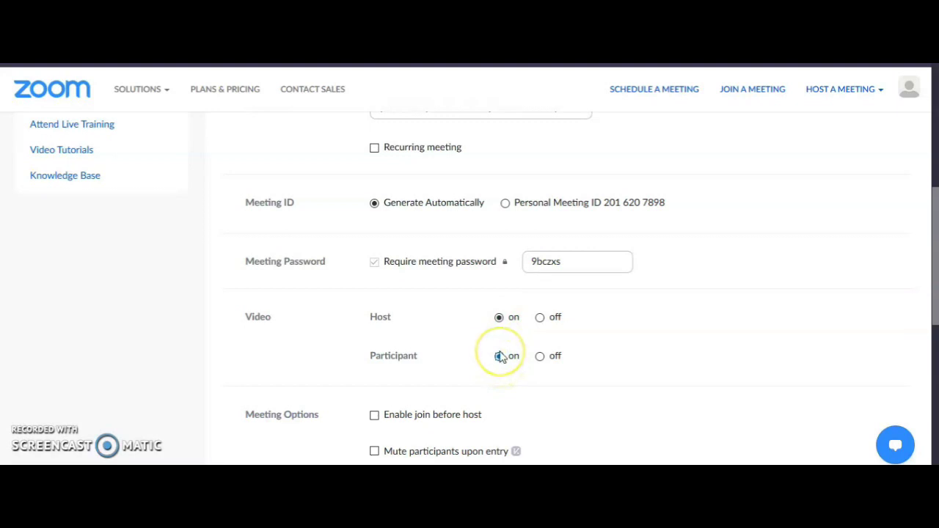
Try enabling join before host and muting participants upon entry, clearing each option again.
scroll(570, 348, down, 1)
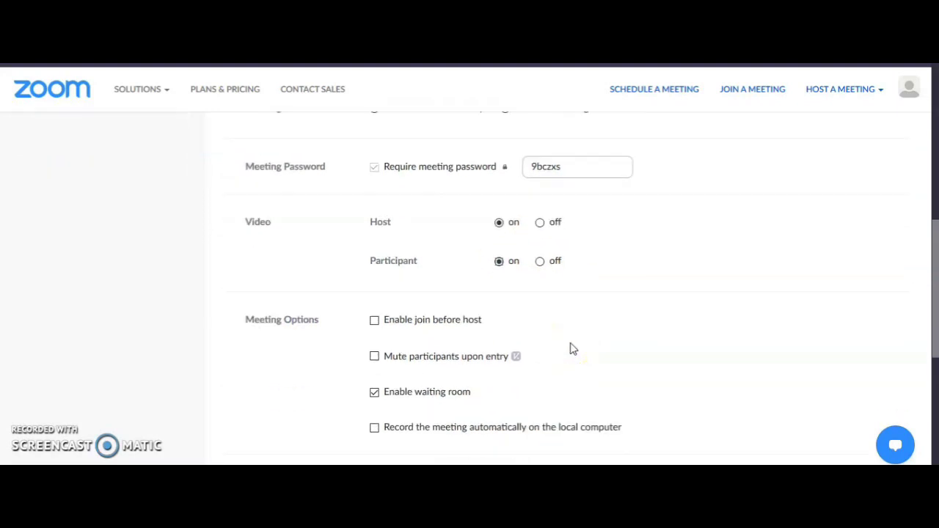
scroll(573, 349, down, 1)
scroll(571, 349, down, 2)
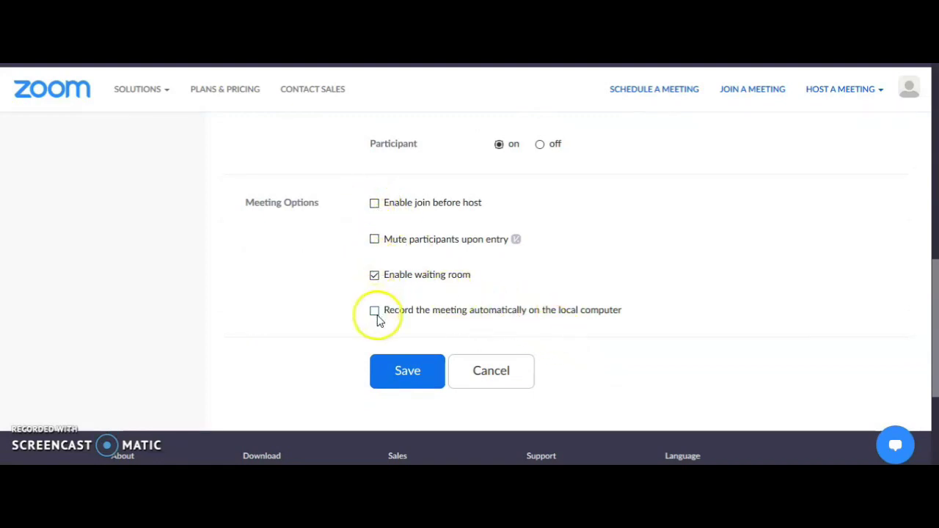
click(374, 204)
click(375, 205)
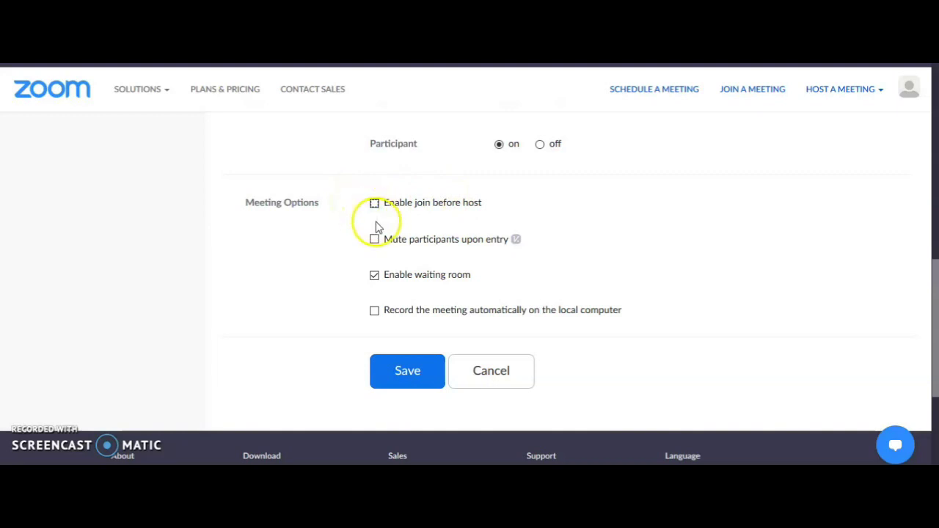
click(376, 243)
click(375, 241)
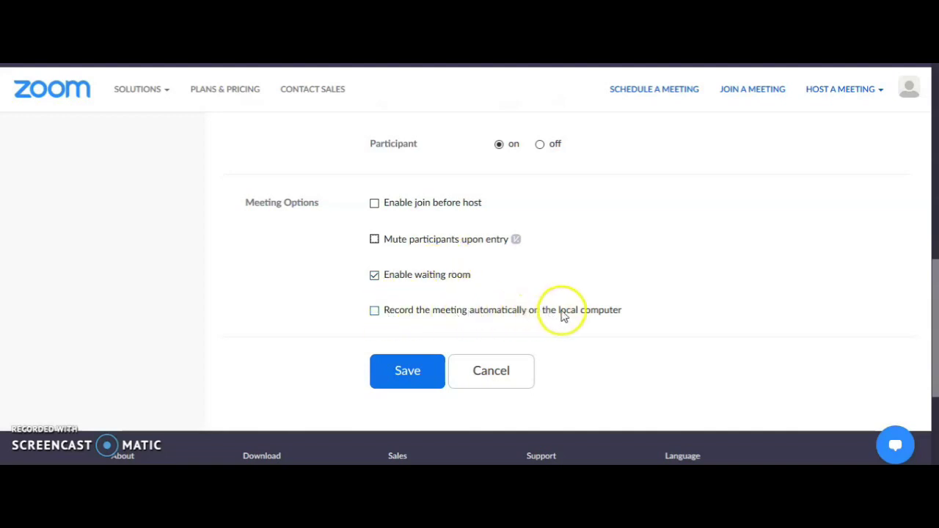
Enable automatic recording of the meeting on the local computer and save the meeting.
click(374, 312)
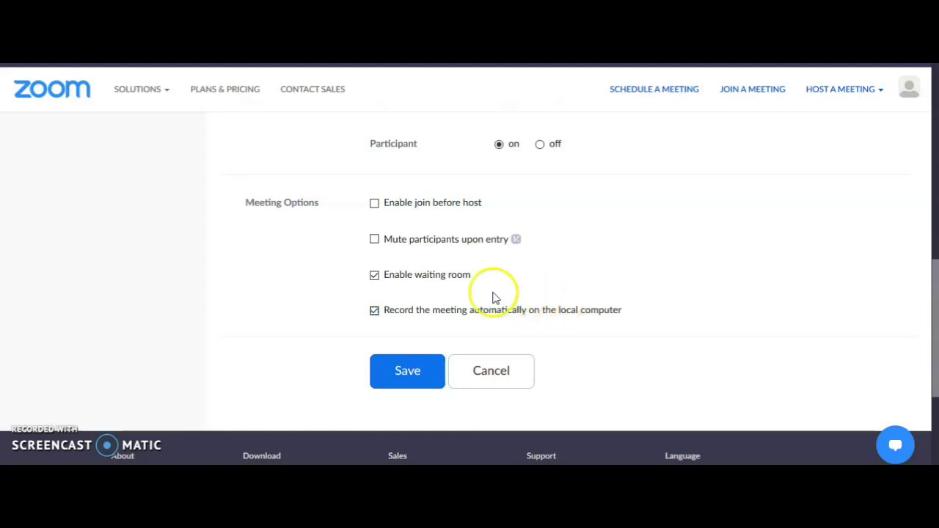
click(414, 375)
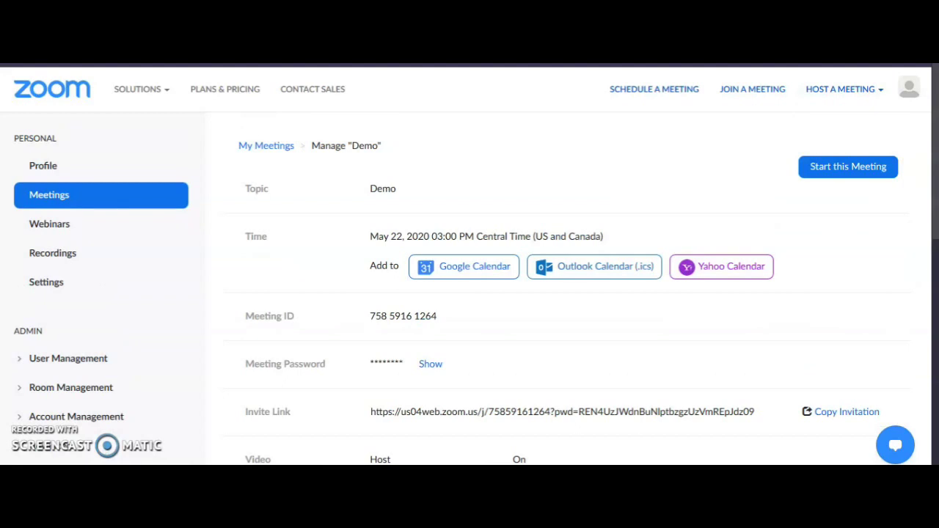
Review the saved meeting's details, from the calendar options and invite link through the video and meeting options.
scroll(476, 286, down, 1)
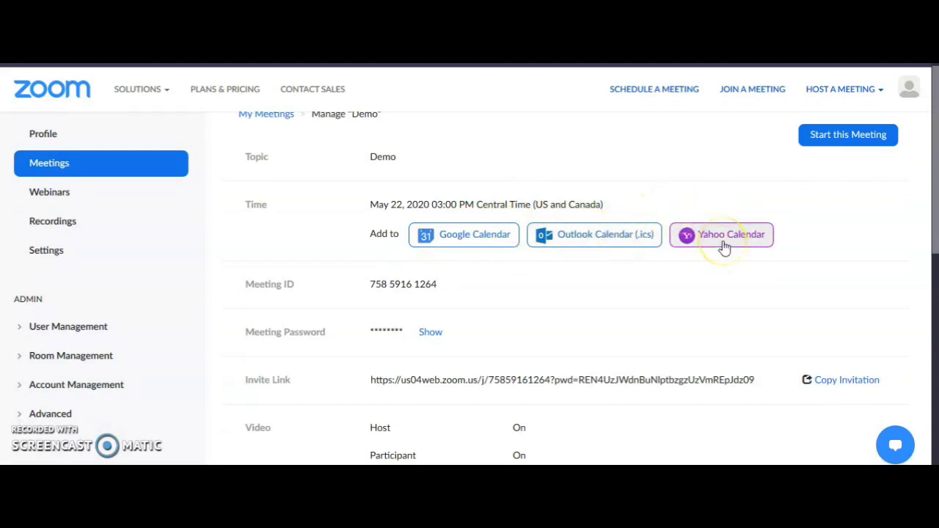
drag(935, 176, 935, 179)
scroll(470, 286, down, 3)
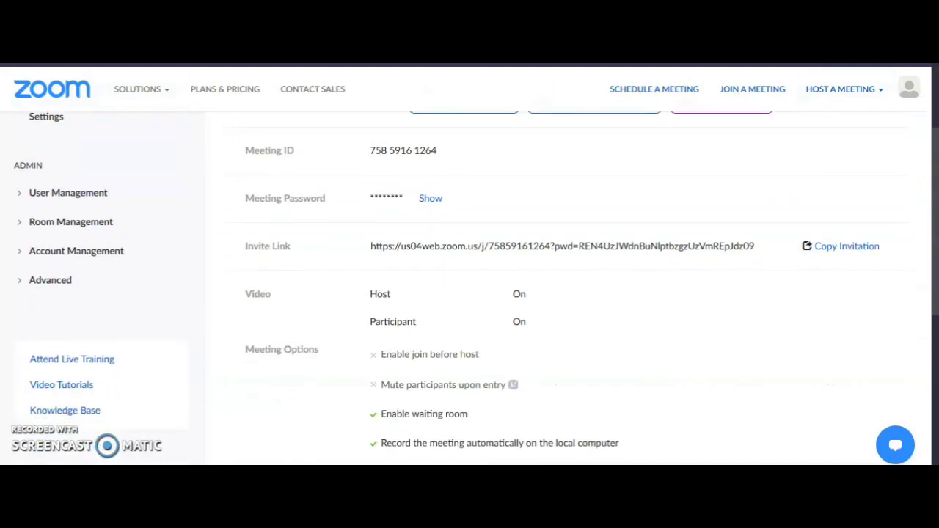
scroll(469, 286, down, 1)
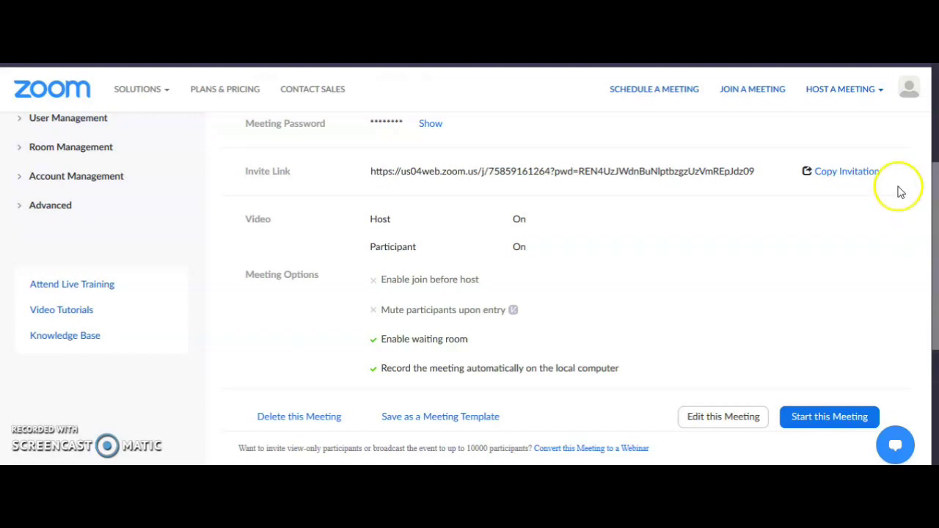
Copy the full meeting invitation text for the Demo meeting, closing the invitation dialog once it is copied.
click(843, 176)
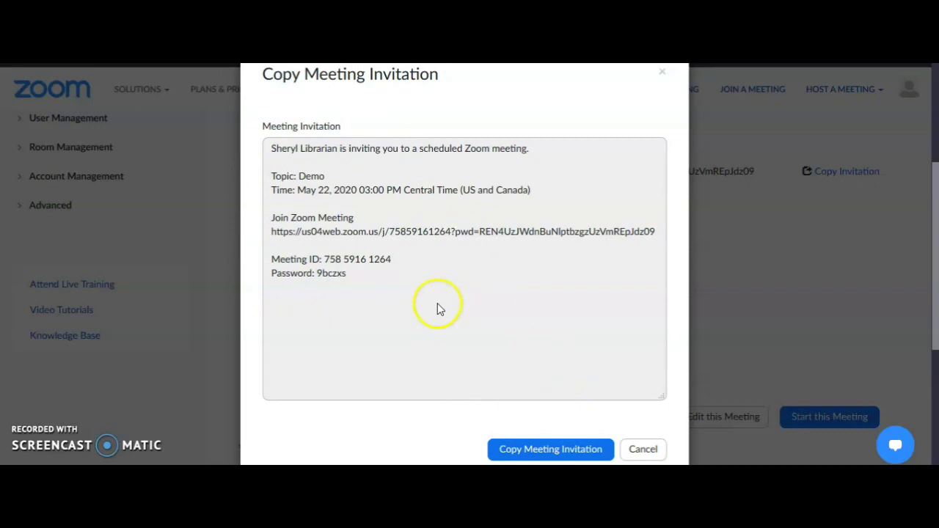
click(559, 454)
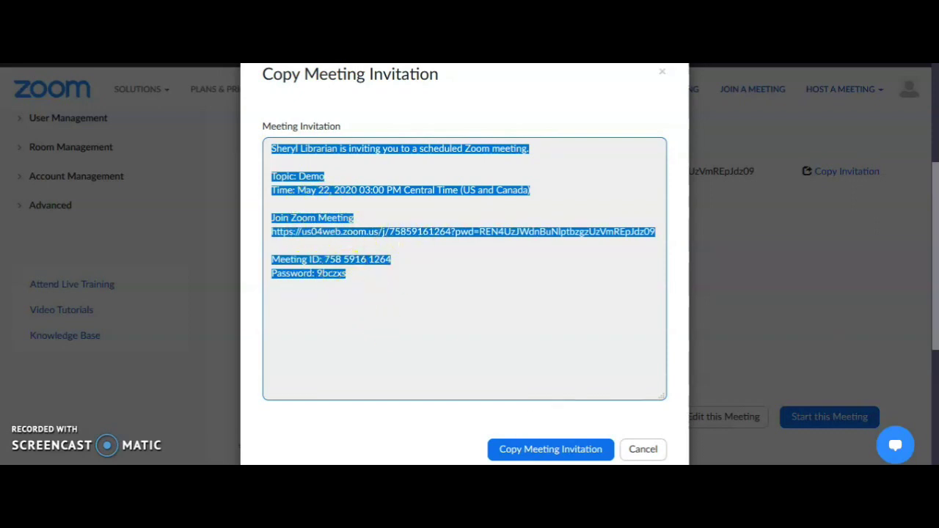
click(639, 449)
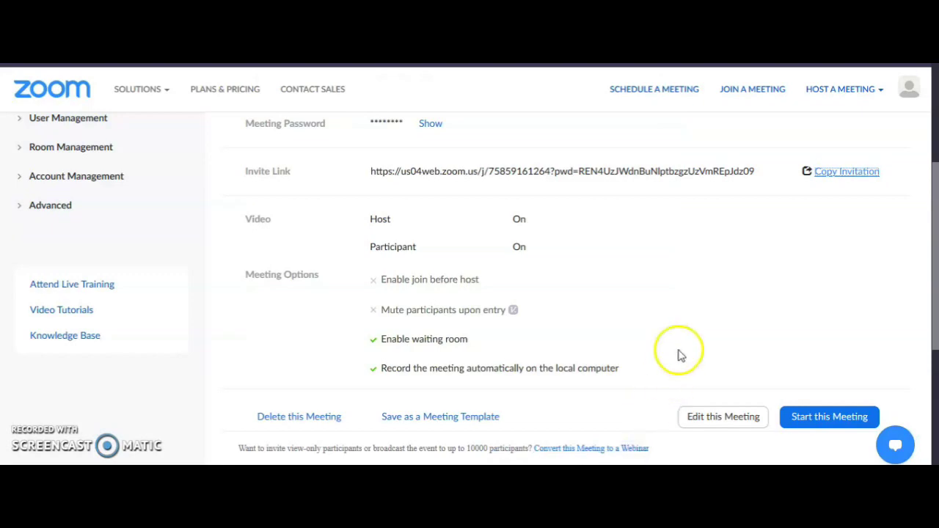
Examine the saved meeting's details and its options for deleting, saving as a template, editing and starting.
scroll(767, 270, down, 1)
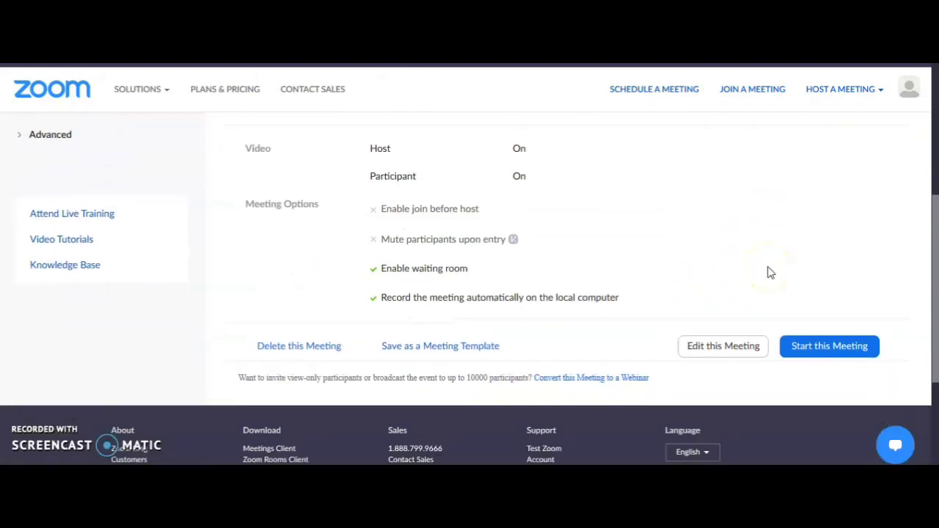
scroll(767, 273, up, 5)
scroll(476, 294, down, 3)
drag(935, 248, 935, 269)
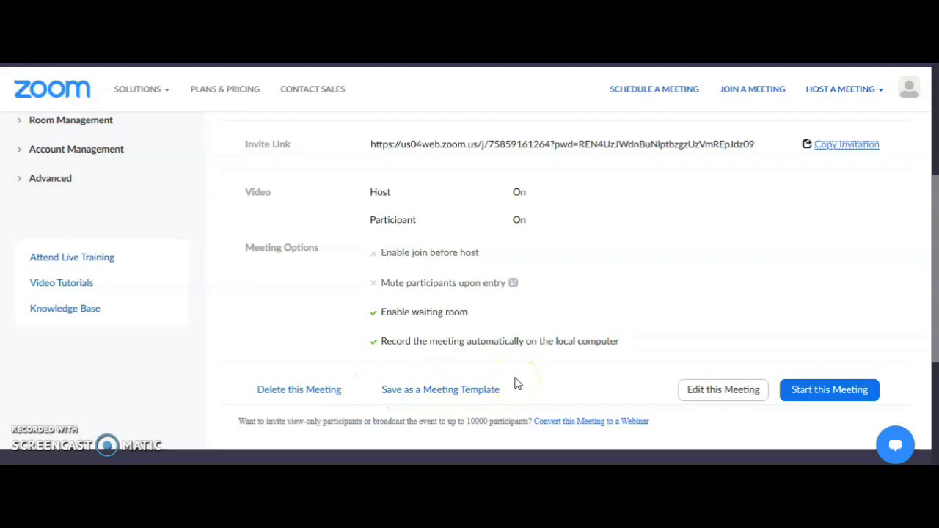
click(285, 391)
scroll(682, 233, up, 3)
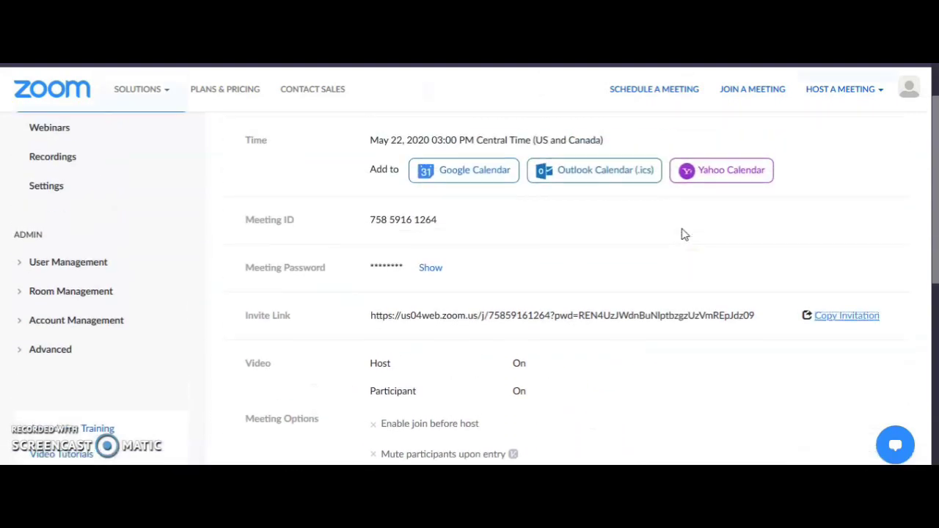
Start the Demo meeting from the list of upcoming meetings and save the offered Zoom launcher file to Downloads.
click(49, 139)
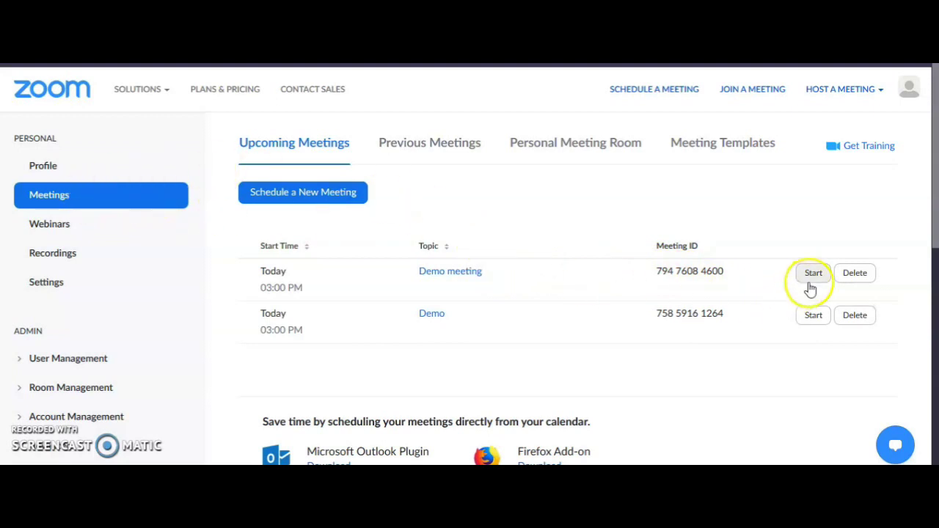
click(811, 322)
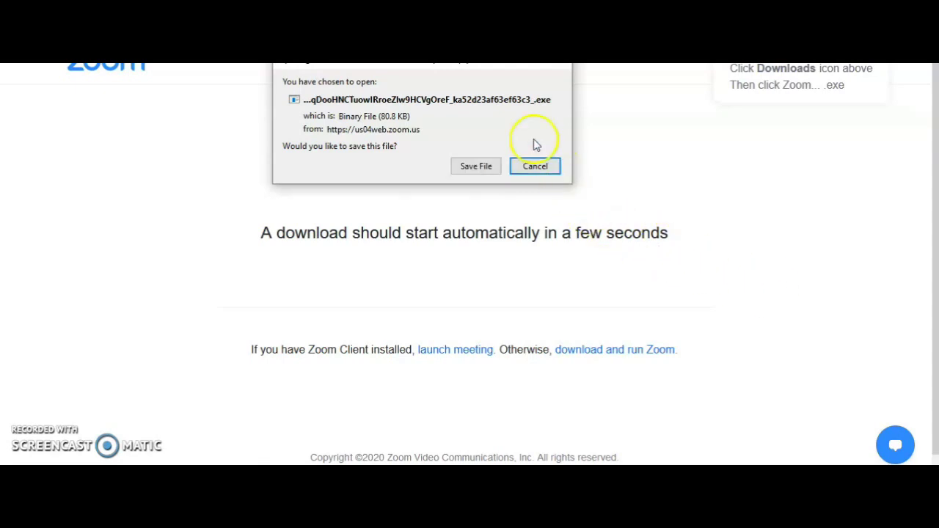
click(488, 167)
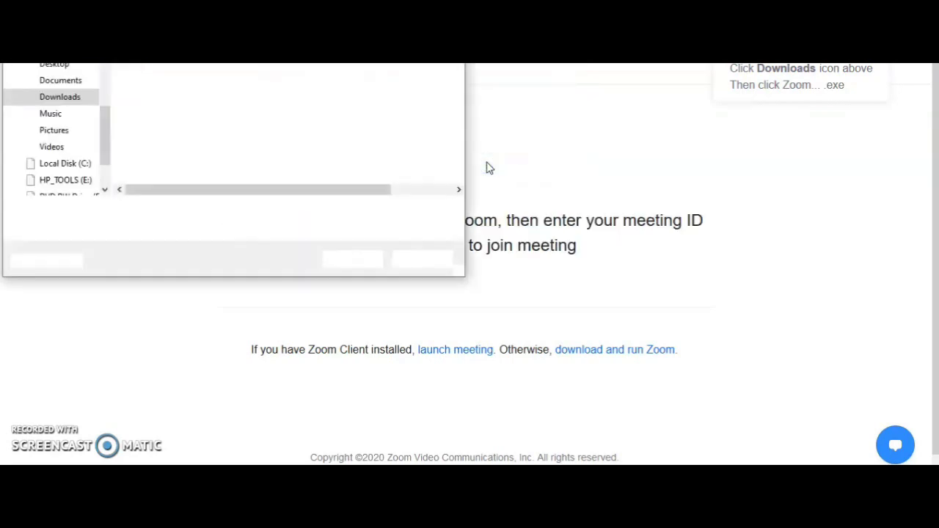
click(356, 260)
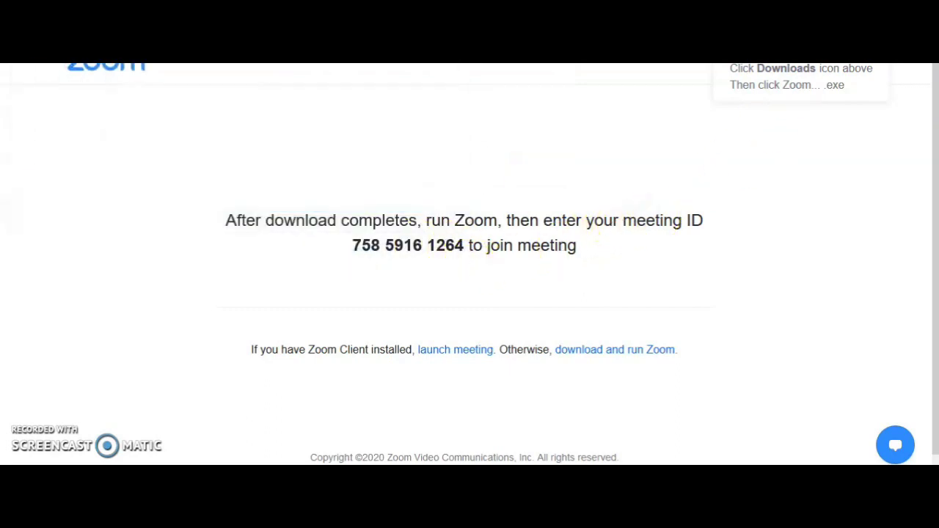
Run the downloaded Zoom launcher and join the Demo meeting with computer audio.
click(670, 240)
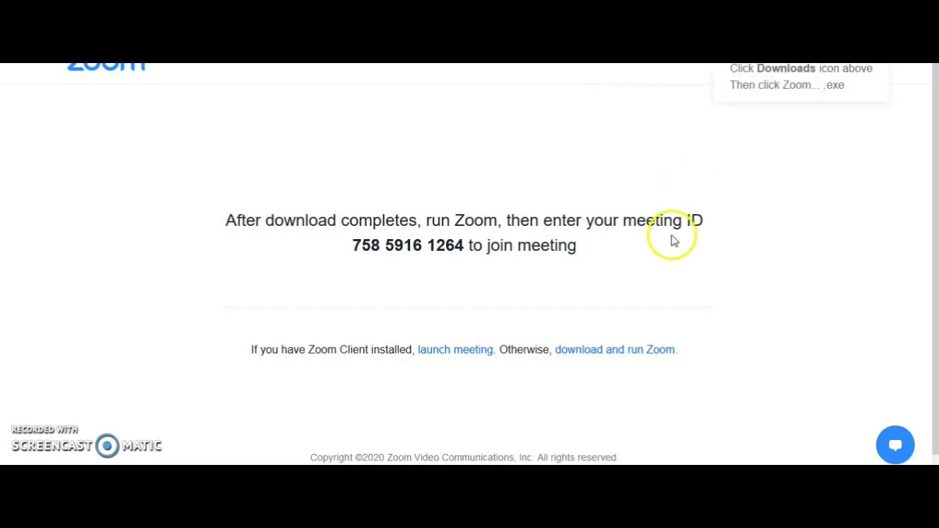
click(614, 264)
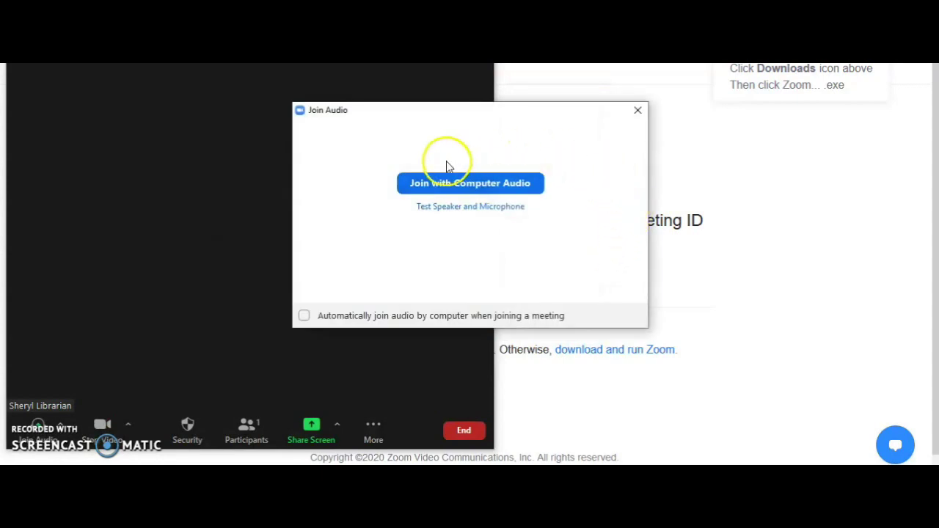
click(449, 183)
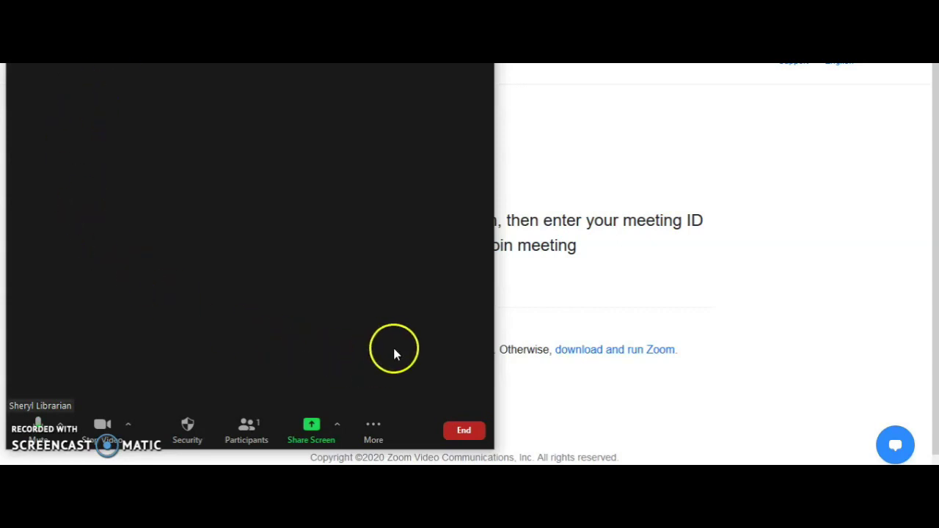
click(462, 433)
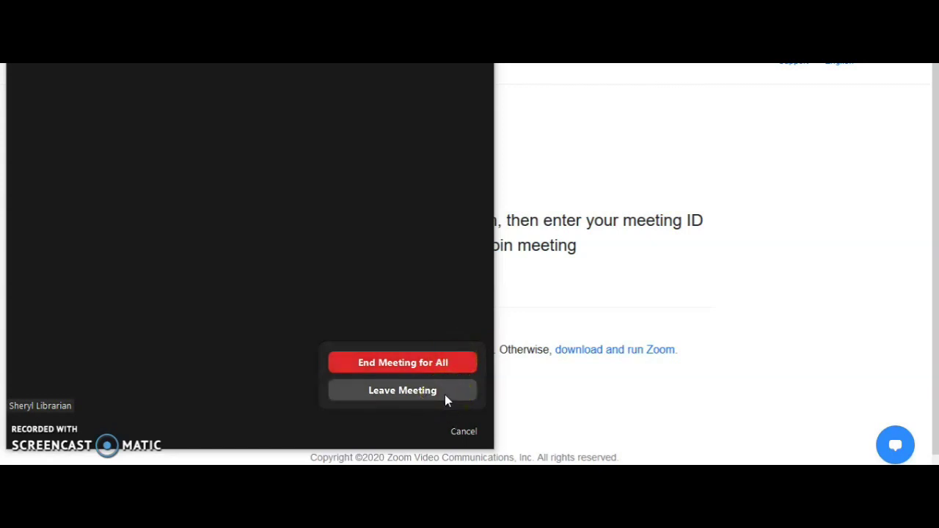
click(446, 374)
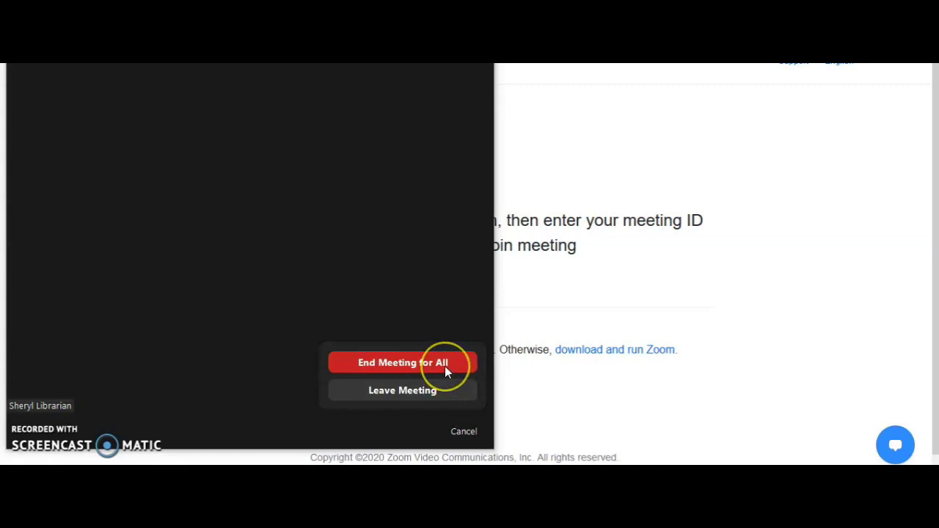
click(475, 433)
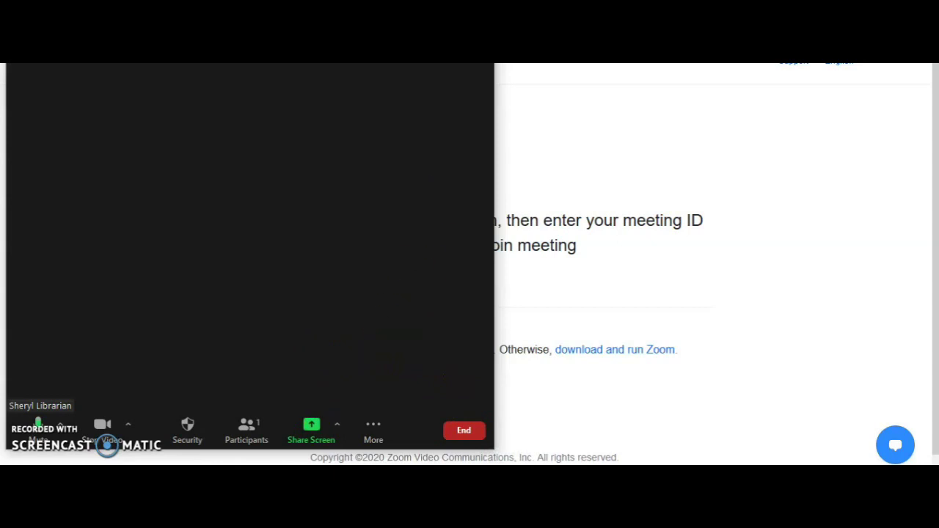
Switch the meeting window to full screen and end the meeting for all participants.
key(alt+f)
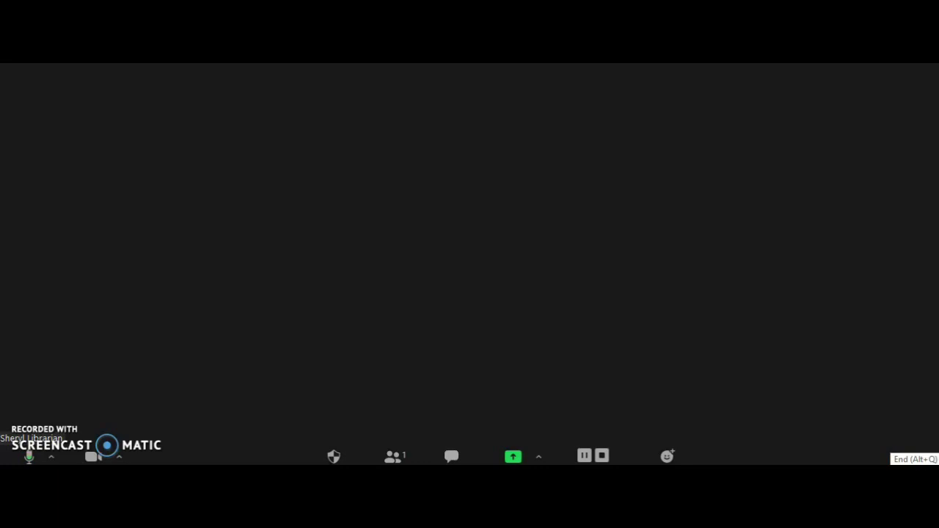
click(913, 458)
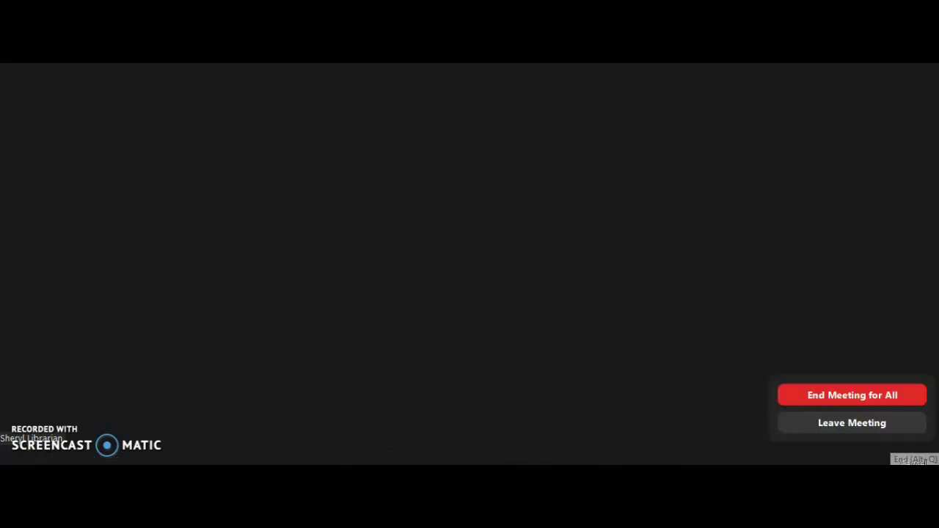
click(847, 396)
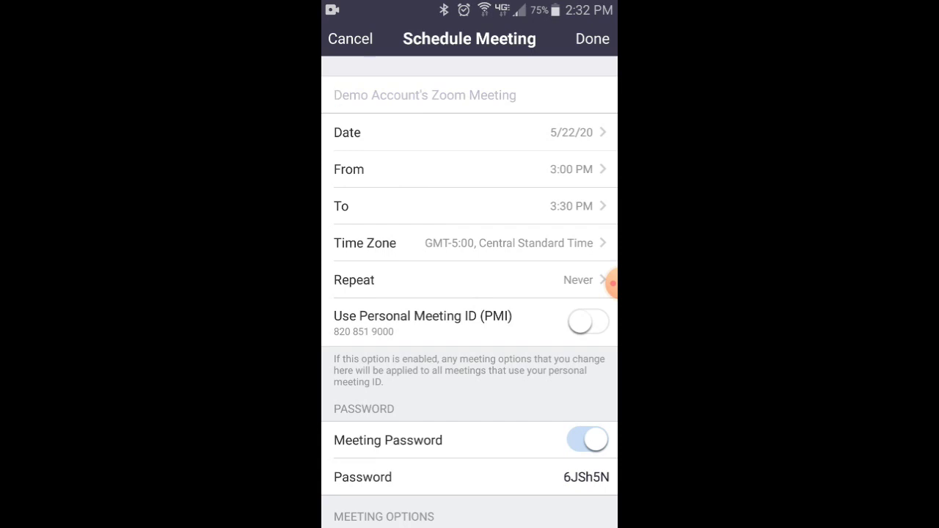
In the Zoom mobile app, enter "demo" as the topic of the new scheduled meeting.
click(425, 95)
text(d)
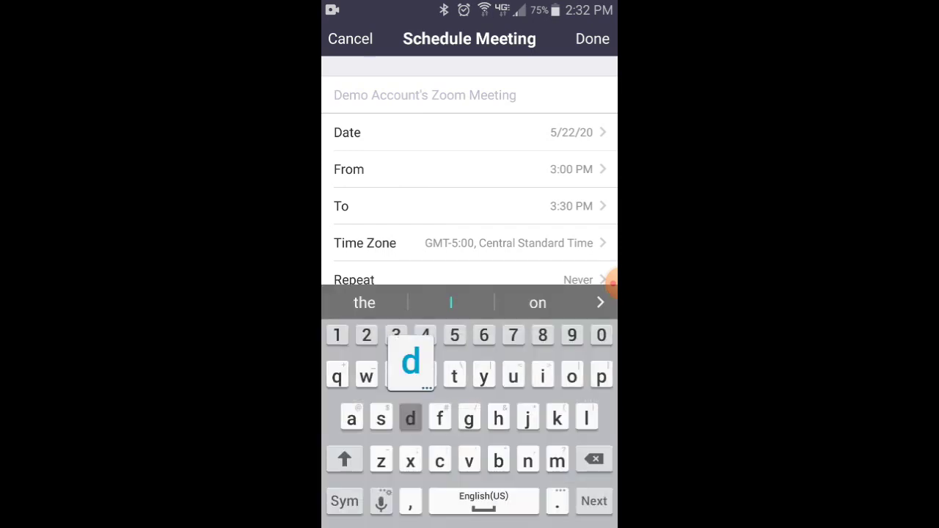
text(emo)
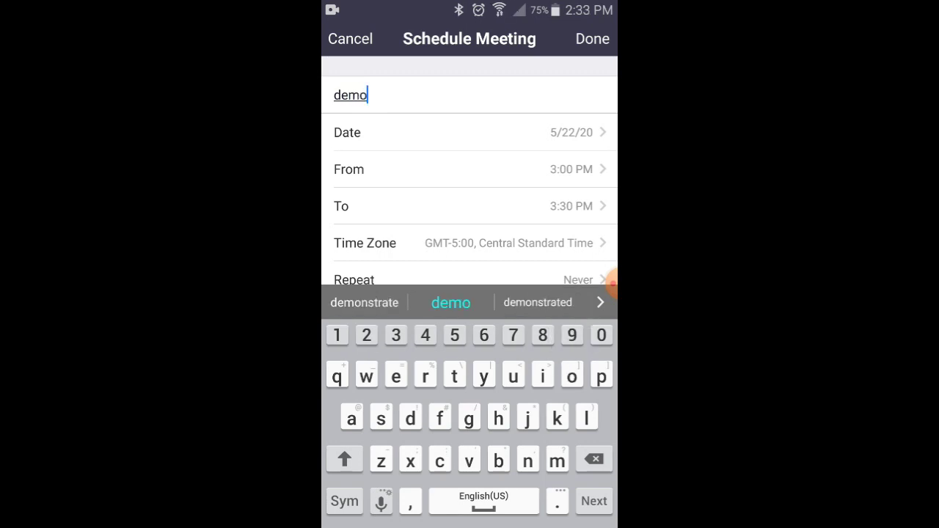
key(Escape)
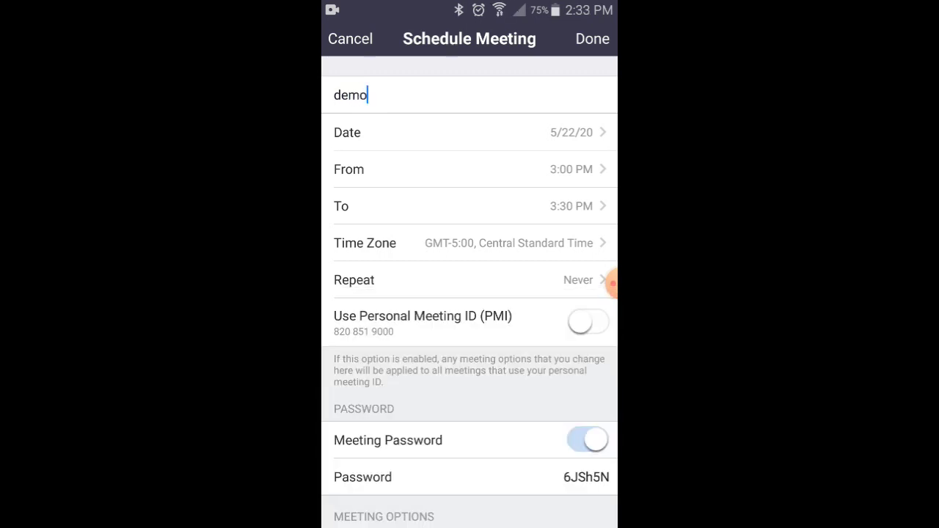
Set the scheduled meeting's date to May 23, 2020.
click(455, 132)
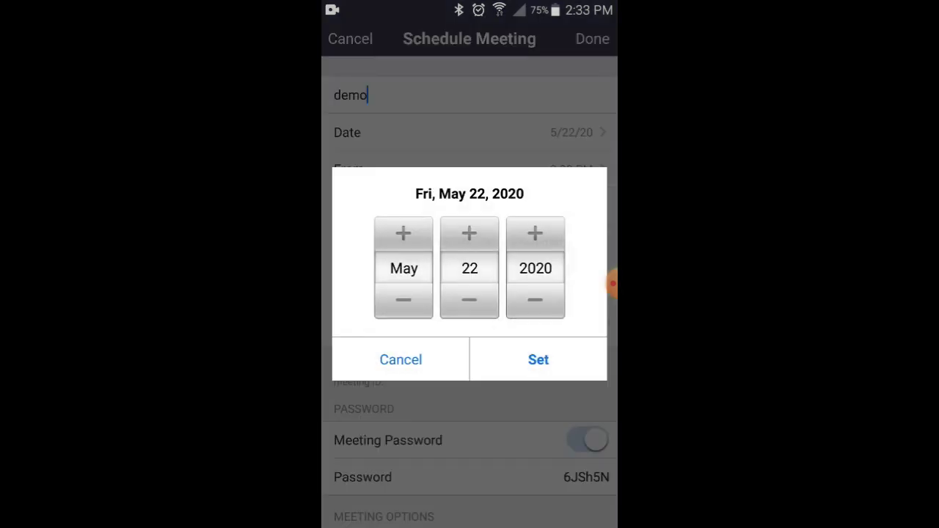
click(469, 233)
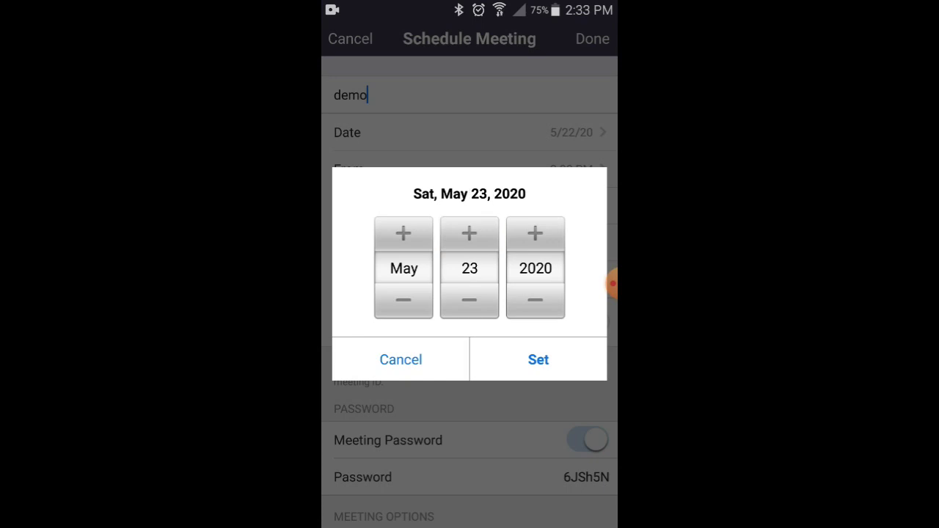
click(538, 360)
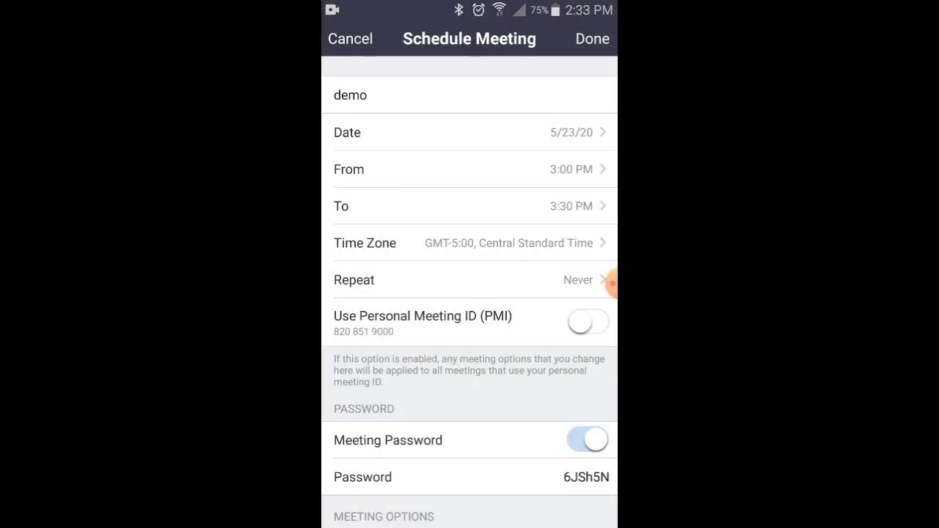
Set the meeting to run from 4:00 PM to 4:30 PM and dismiss the plan's time-limit notice.
click(469, 169)
click(406, 233)
click(538, 360)
click(469, 206)
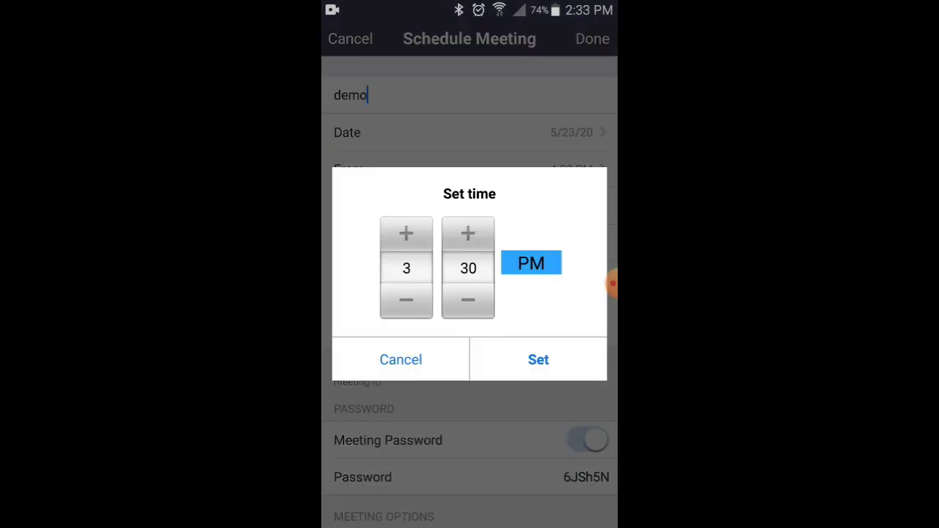
click(405, 233)
click(538, 359)
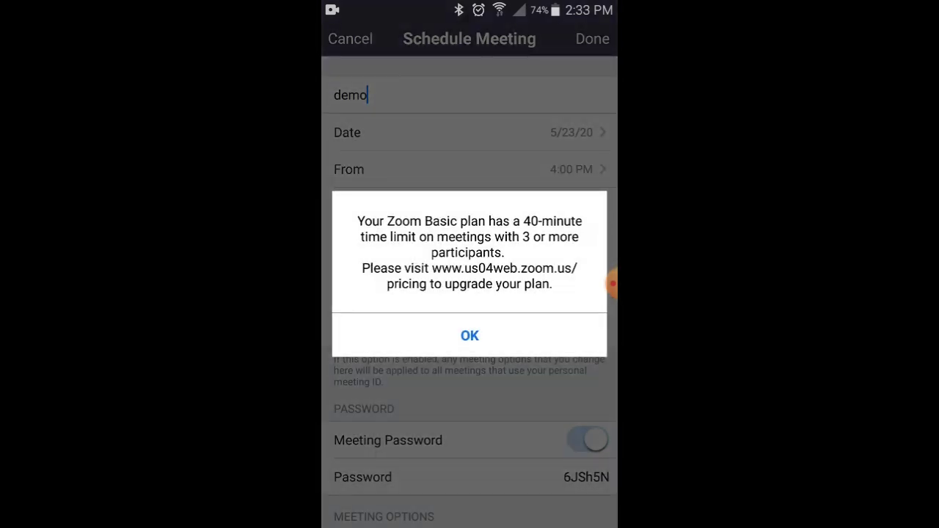
click(470, 336)
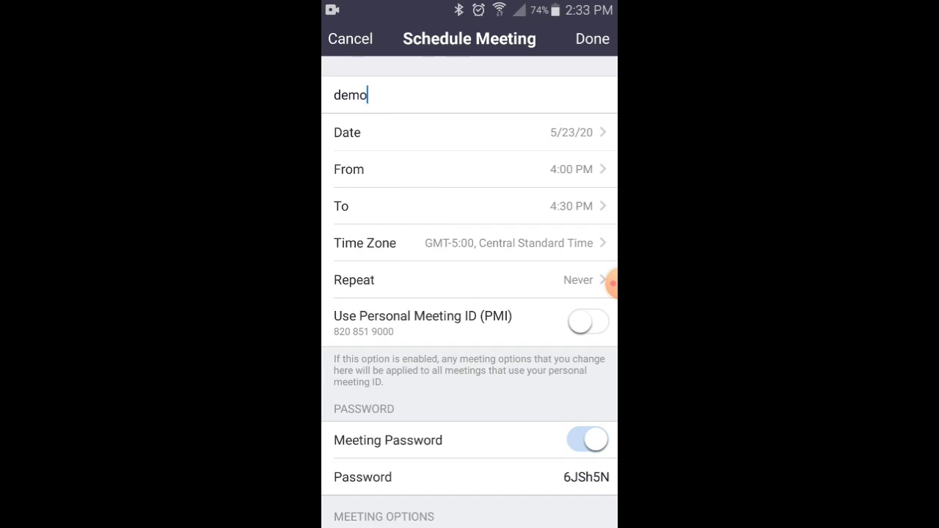
Try using the Personal Meeting ID for the meeting, switching the option off again.
click(586, 321)
click(586, 321)
Turn on both host video and participant video in the mobile meeting options.
scroll(612, 283, down, 3)
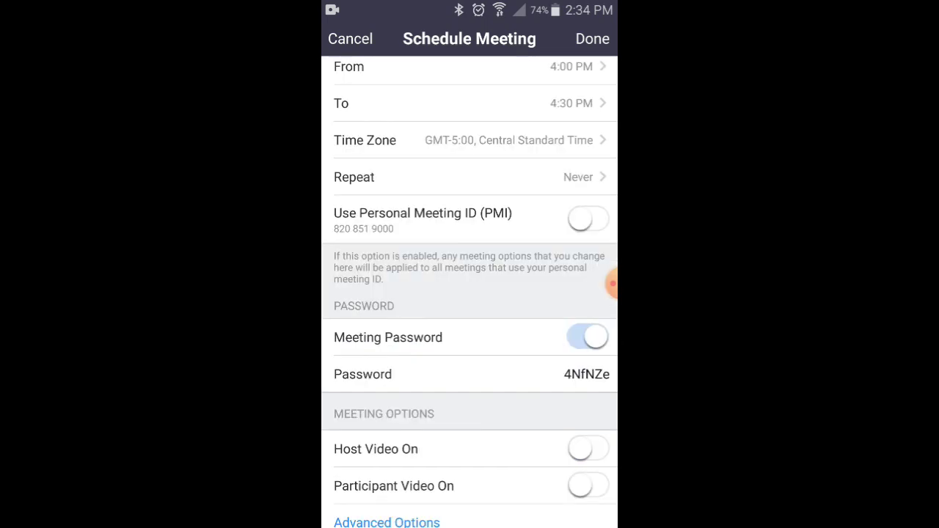
scroll(613, 282, down, 2)
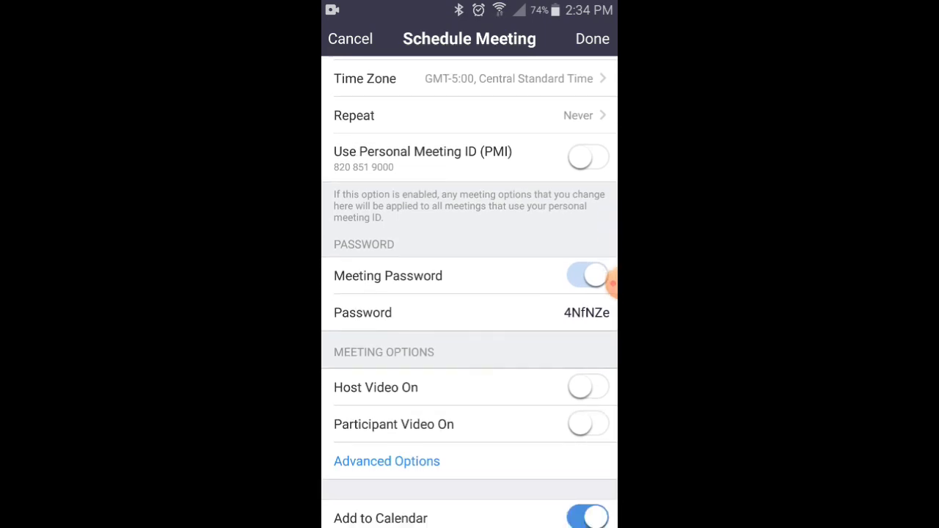
click(613, 283)
click(595, 283)
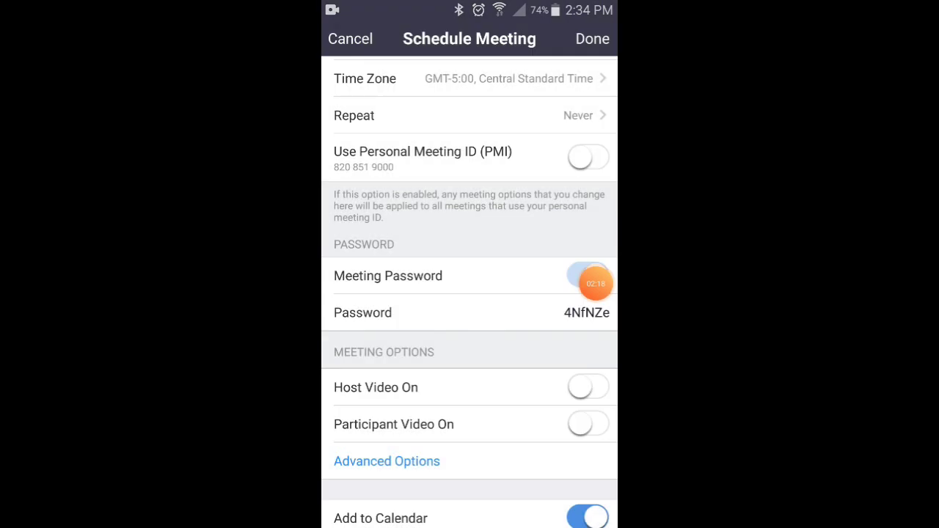
scroll(470, 292, up, 1)
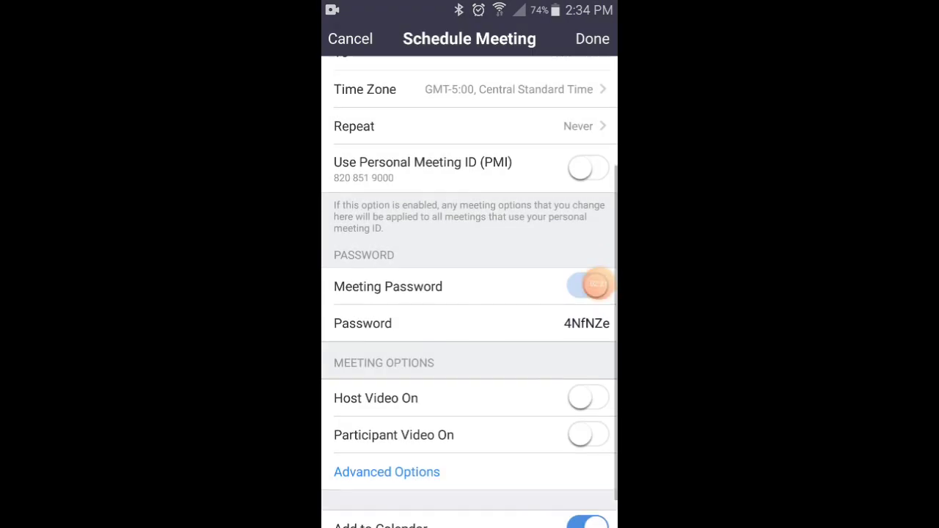
scroll(469, 292, down, 1)
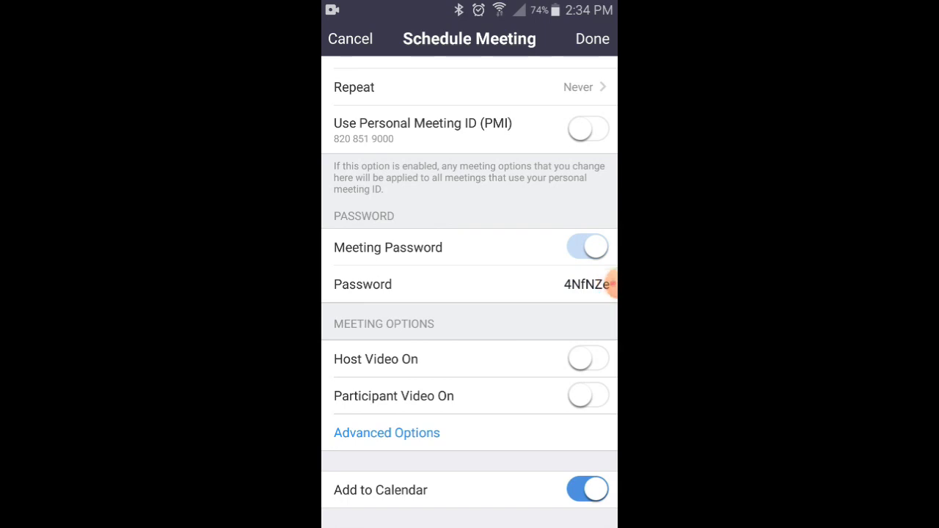
click(587, 359)
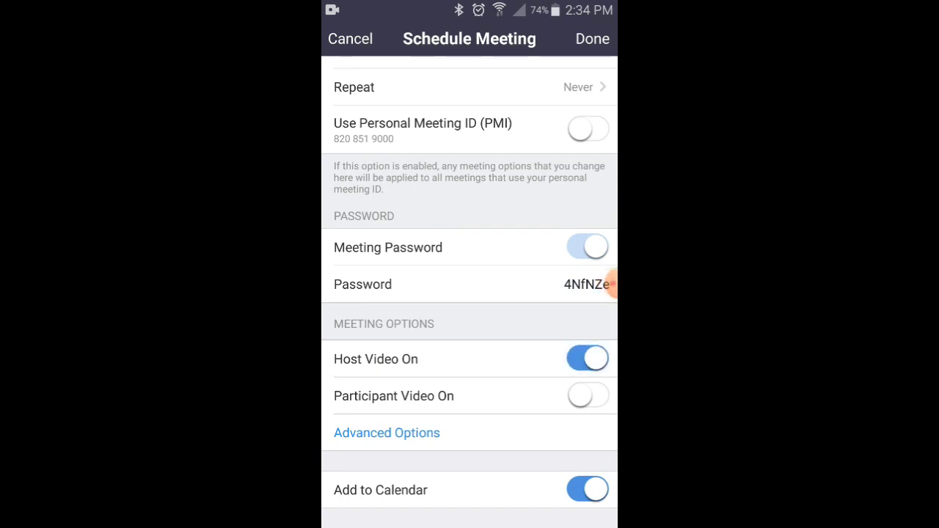
click(588, 395)
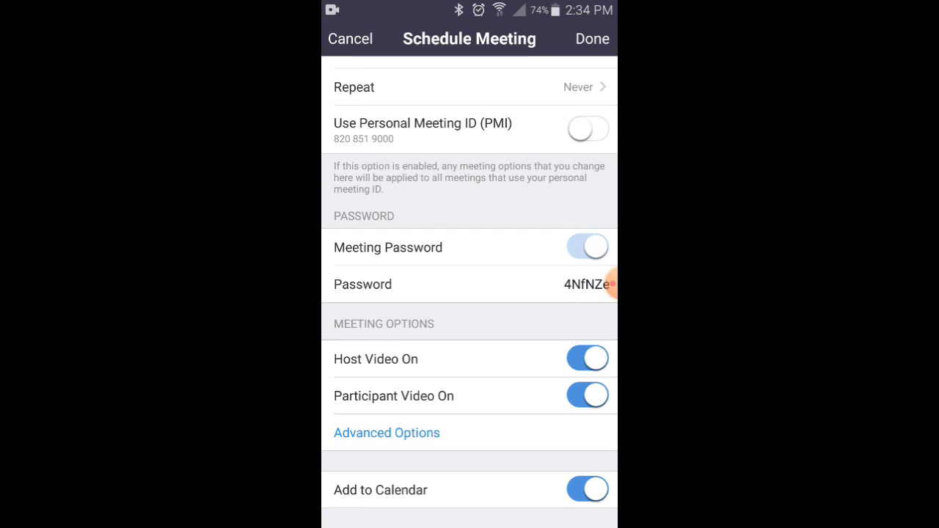
Expand the advanced meeting options and review the waiting room, join-before-host and automatic recording settings along with the rest of the form.
scroll(613, 284, up, 1)
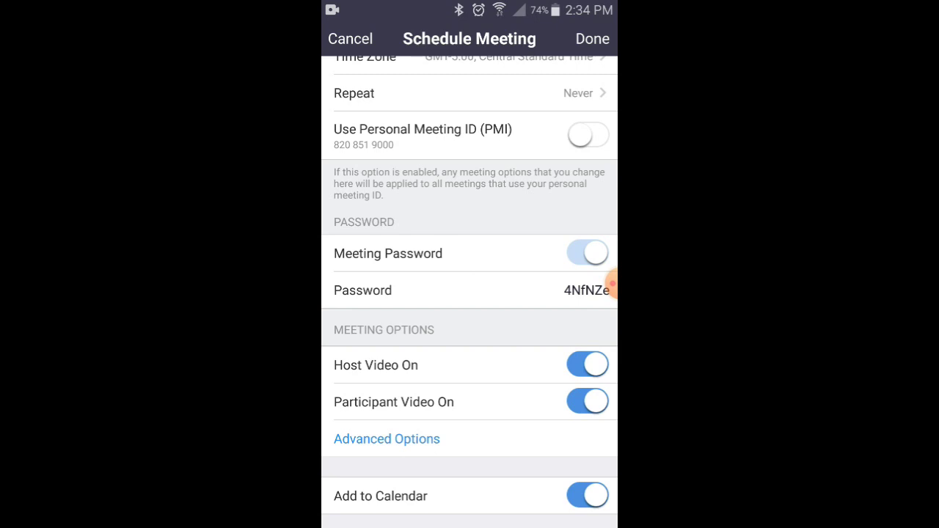
click(386, 438)
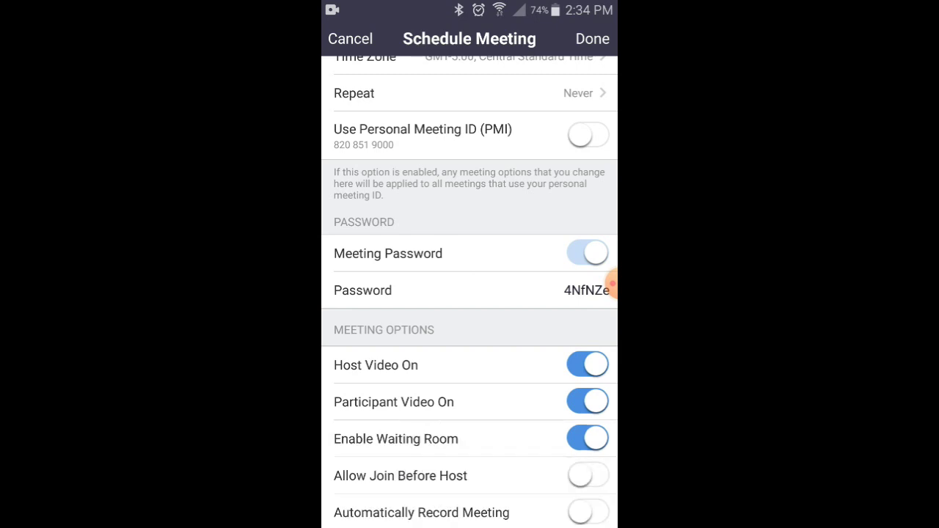
scroll(613, 286, down, 2)
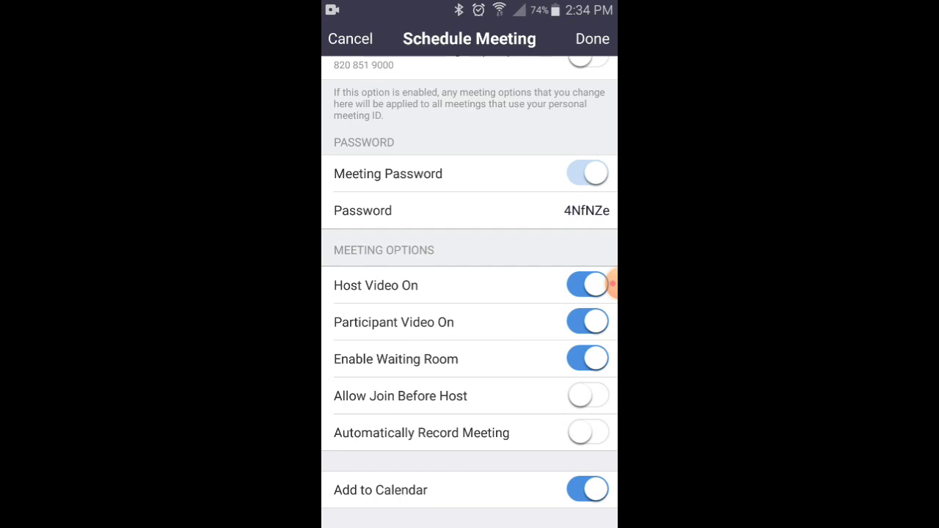
scroll(611, 283, up, 6)
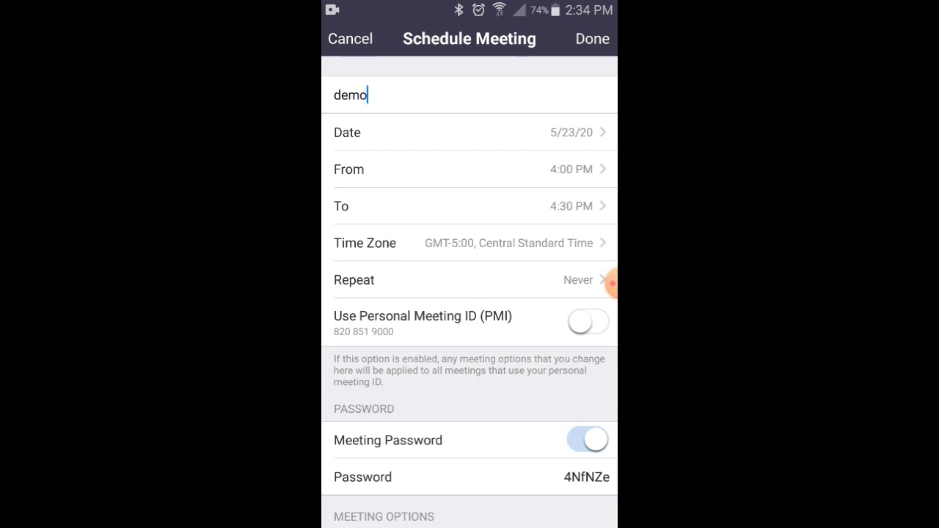
Save the scheduled meeting, allowing Zoom to access the calendar and skipping the choice of a mail app for invitees.
click(592, 38)
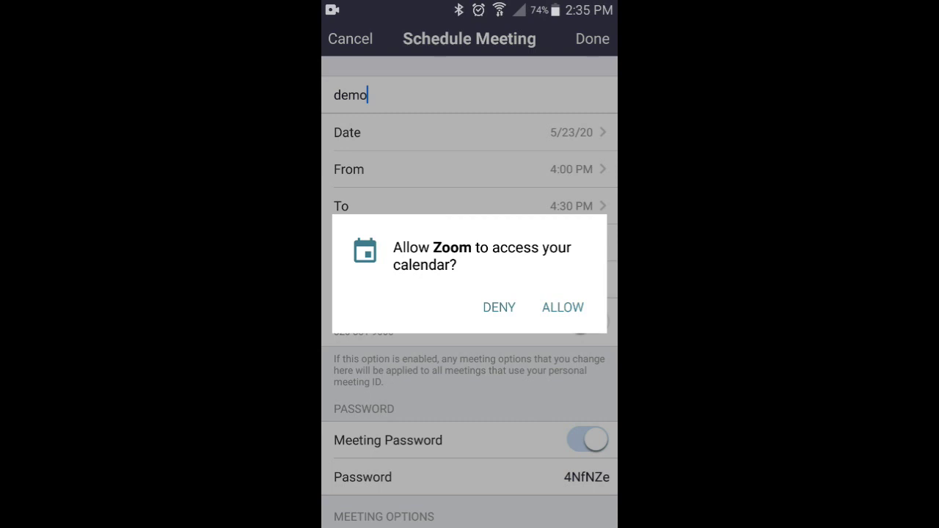
click(562, 306)
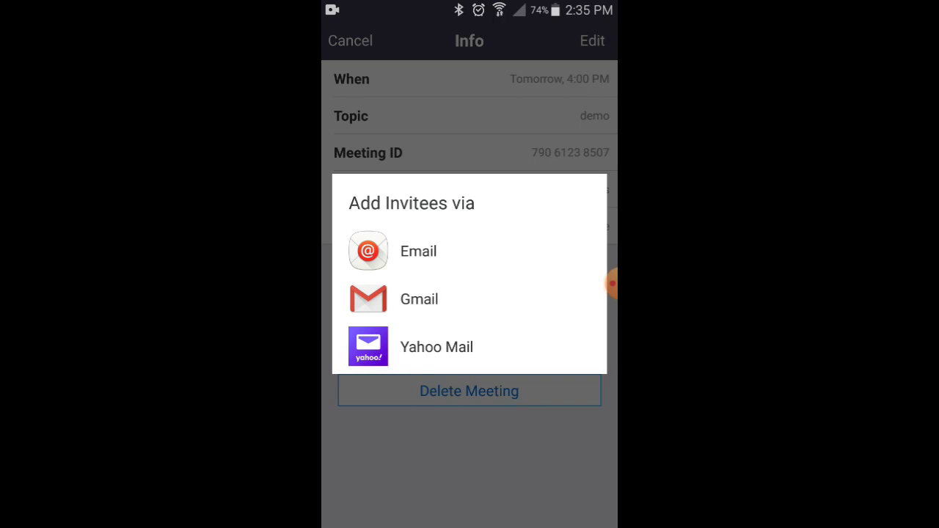
key(Escape)
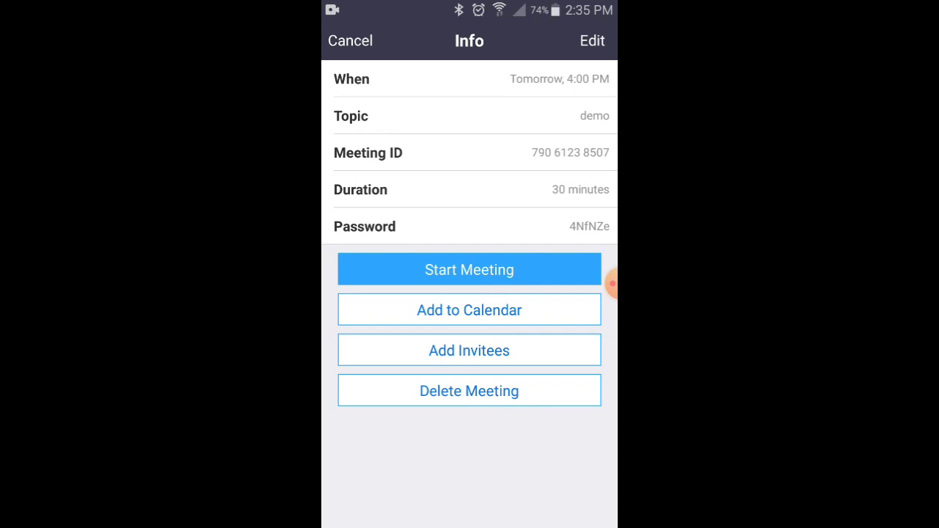
View the demo meeting's calendar entry and check it in the May 2020 month view.
click(469, 310)
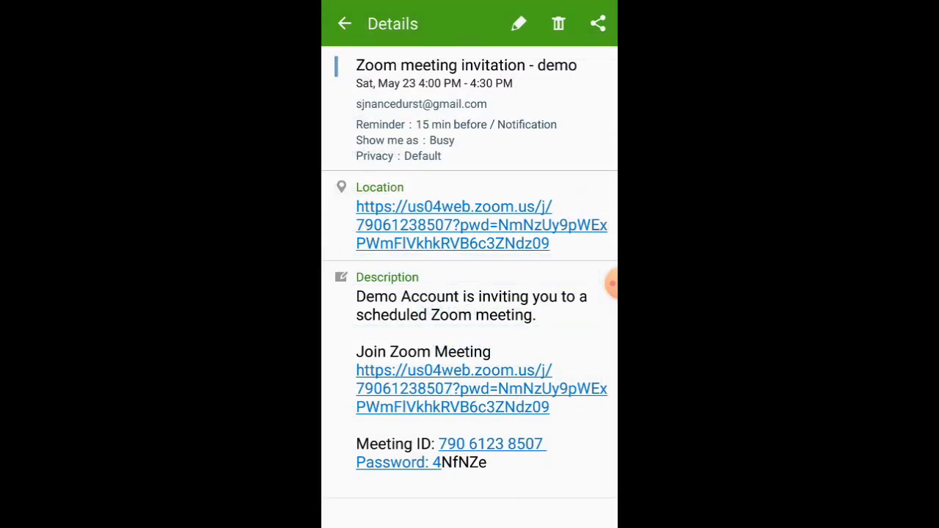
click(343, 23)
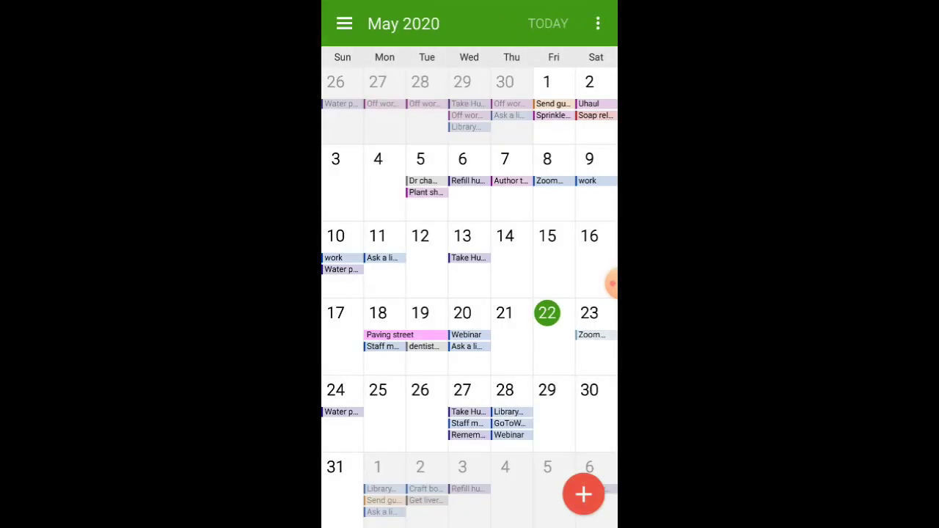
key(alt+Tab)
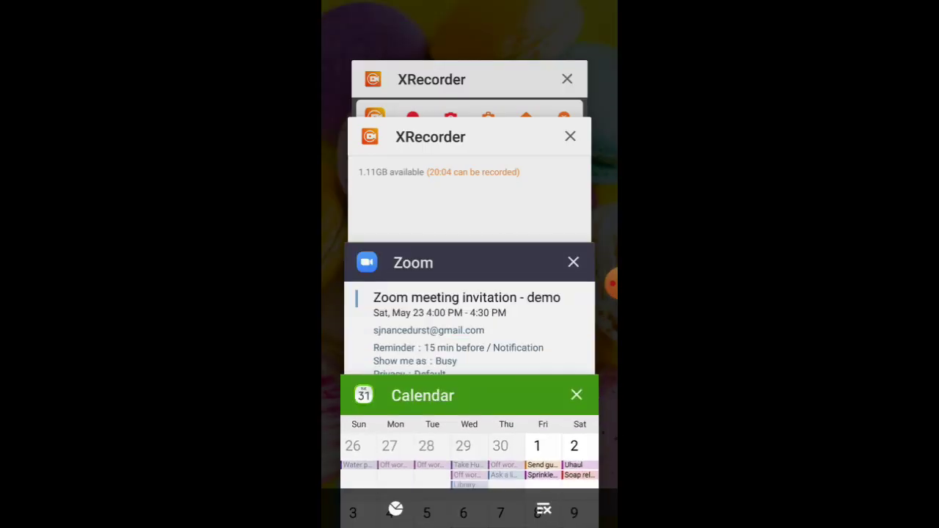
Switch back to Zoom, leave the meeting's info and show the list of upcoming meetings.
click(469, 315)
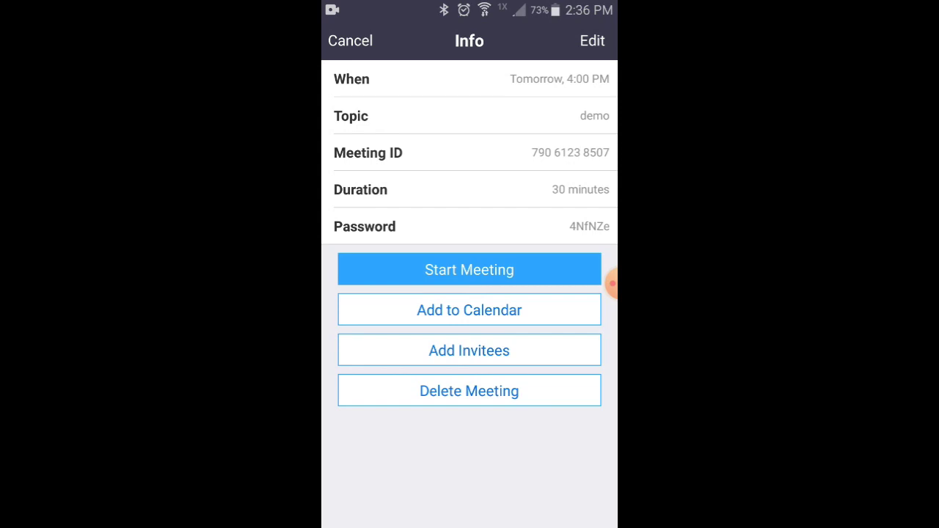
key(Escape)
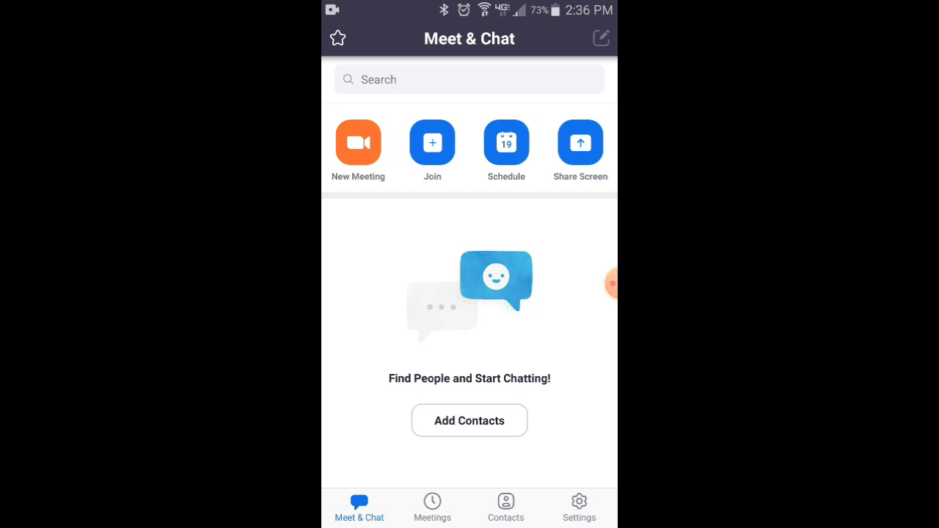
click(432, 506)
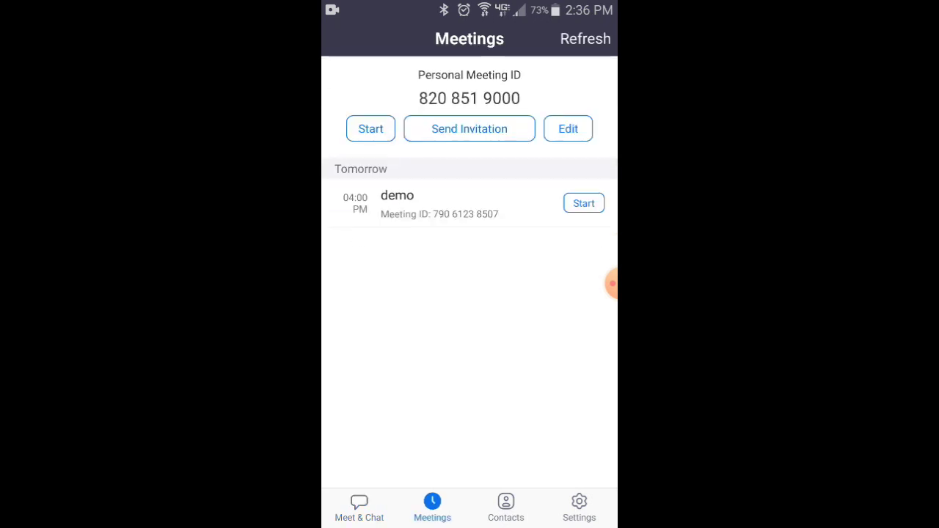